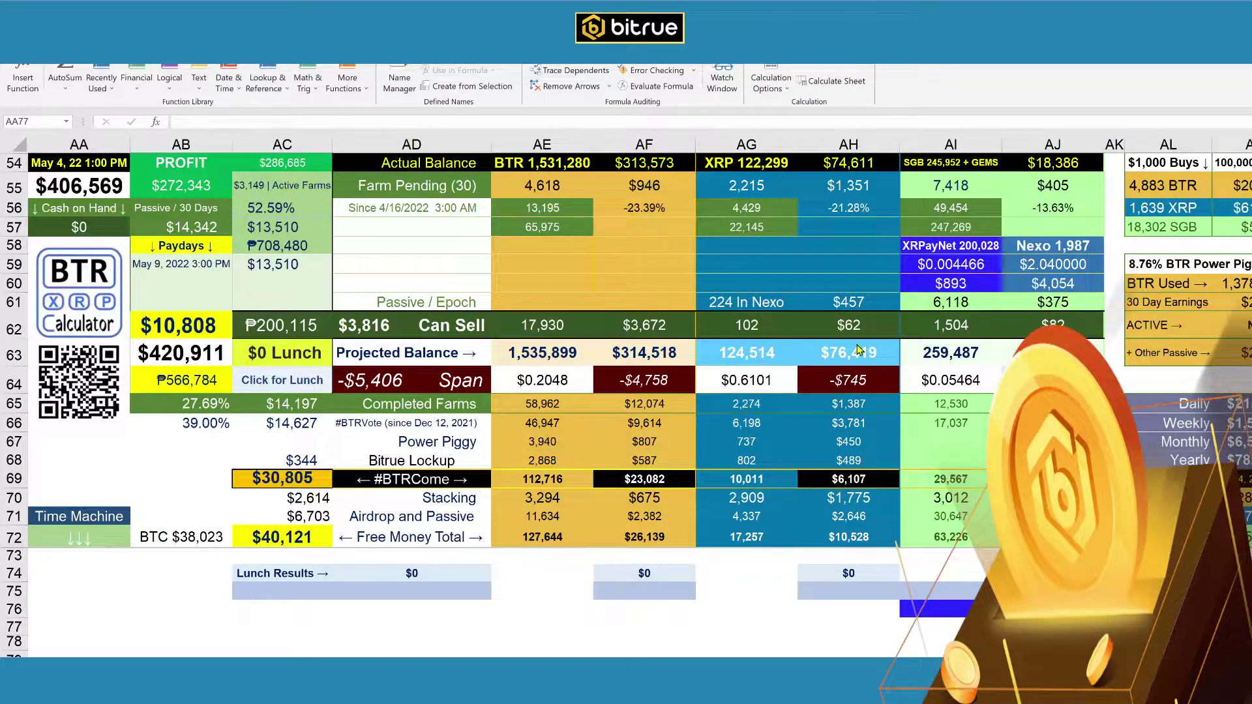
Inspect the formulas in the current snapshot's cells AC57 and AC56, beneath the Active Farms heading
left_click(287, 229)
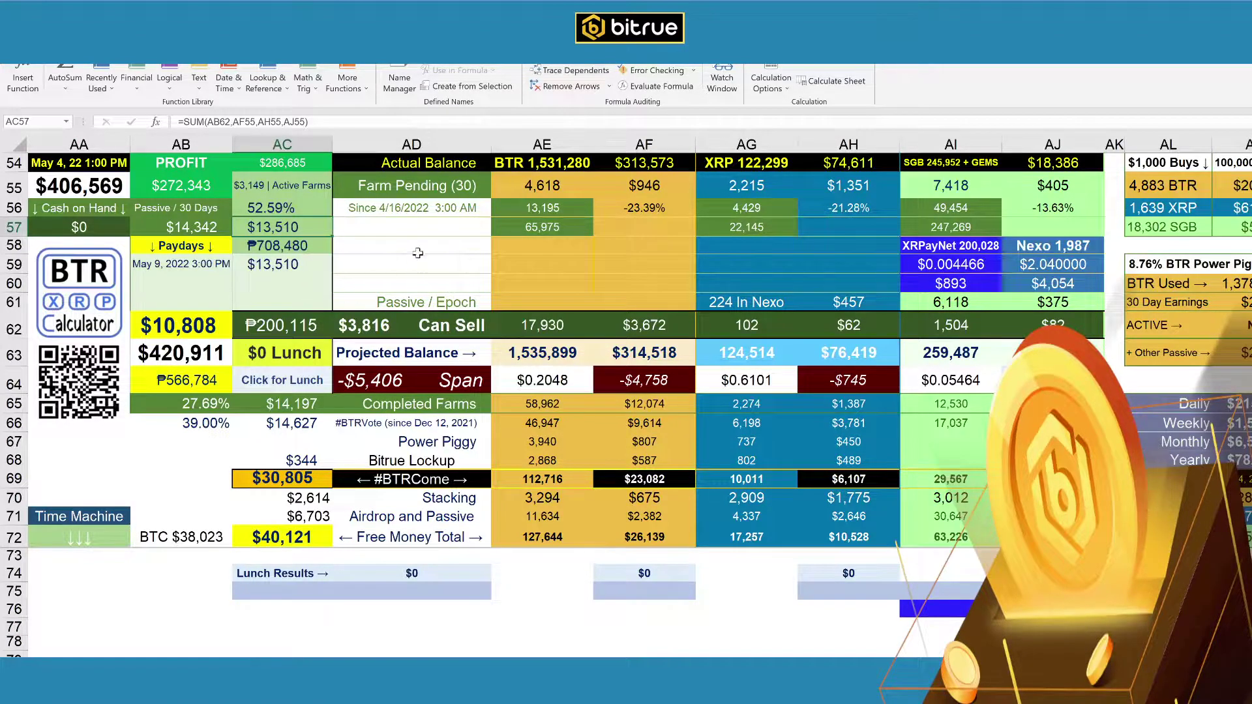
left_click(340, 234)
left_click(303, 212)
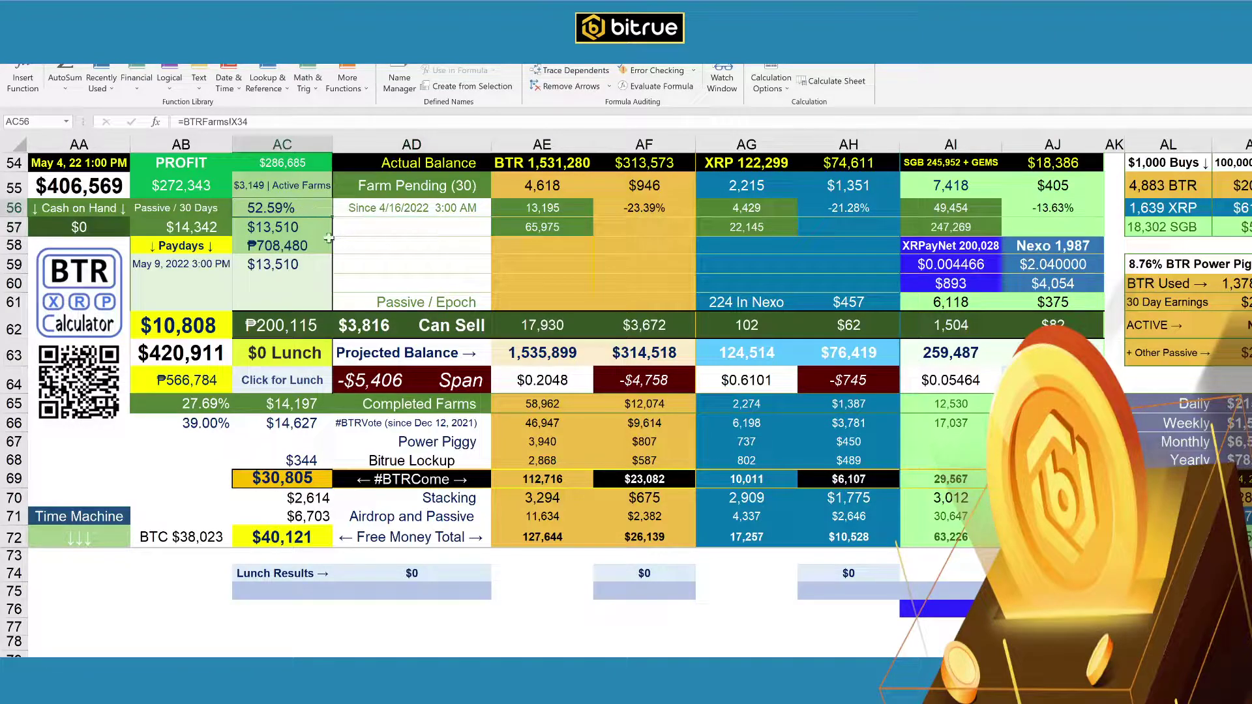
left_click(441, 279)
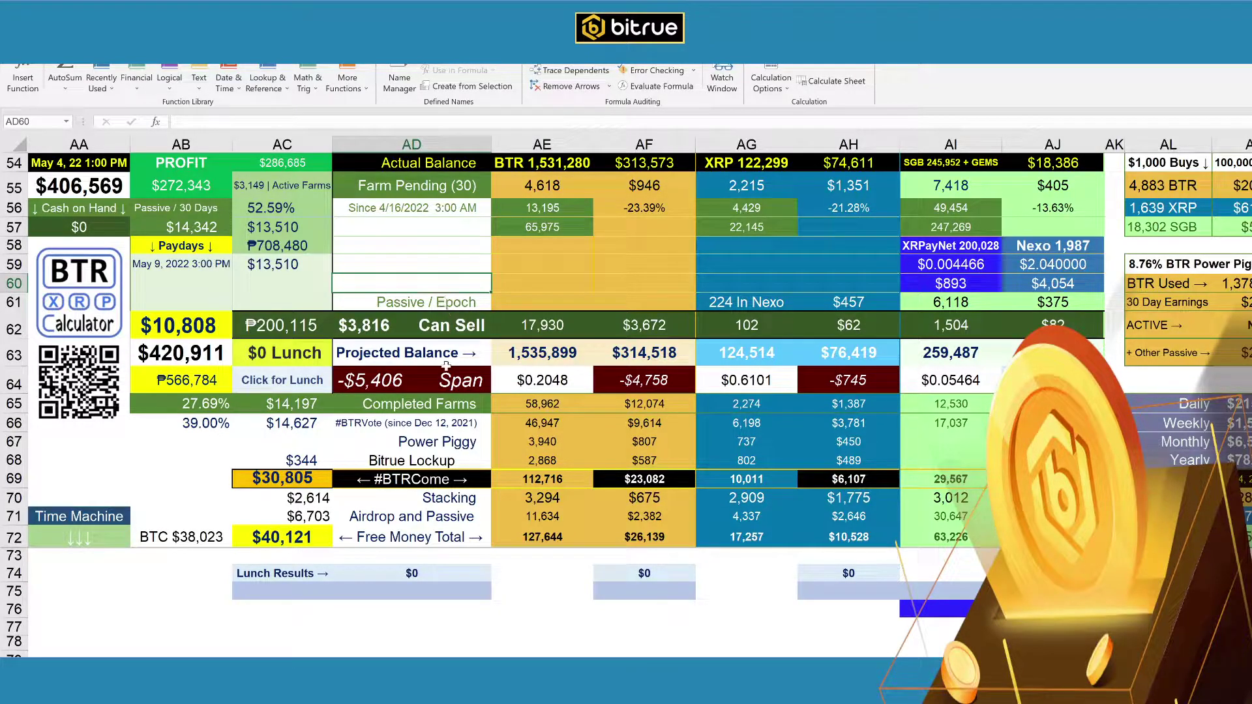
Open the Time Machine history and review the balance snapshots from May 4 back to May 3, 2022 against the current one
left_click(218, 459)
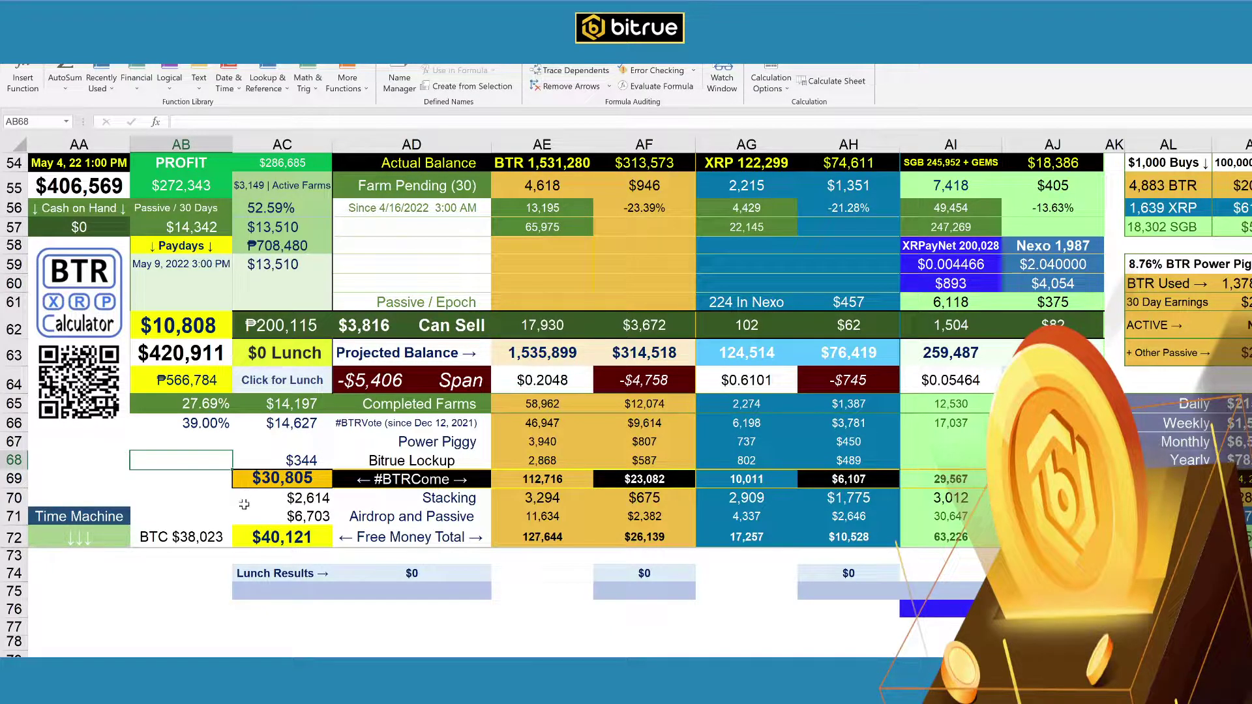
left_click(100, 517)
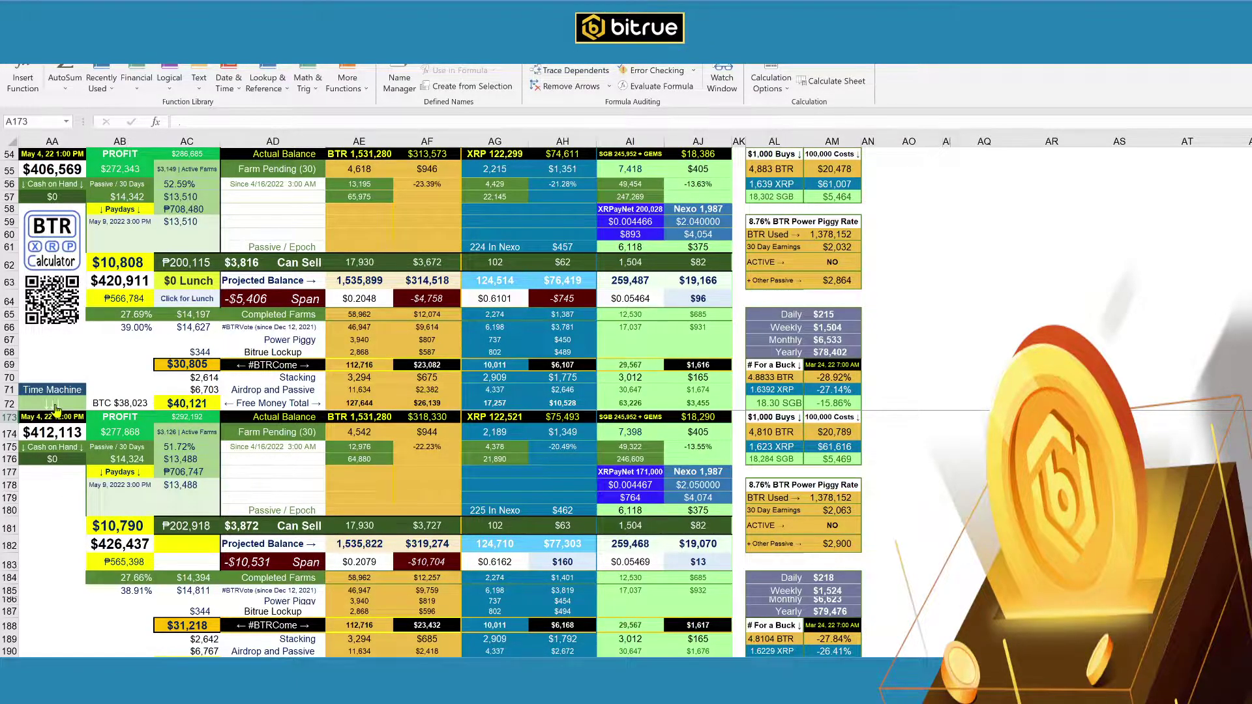
scroll(57, 409, "down", 13)
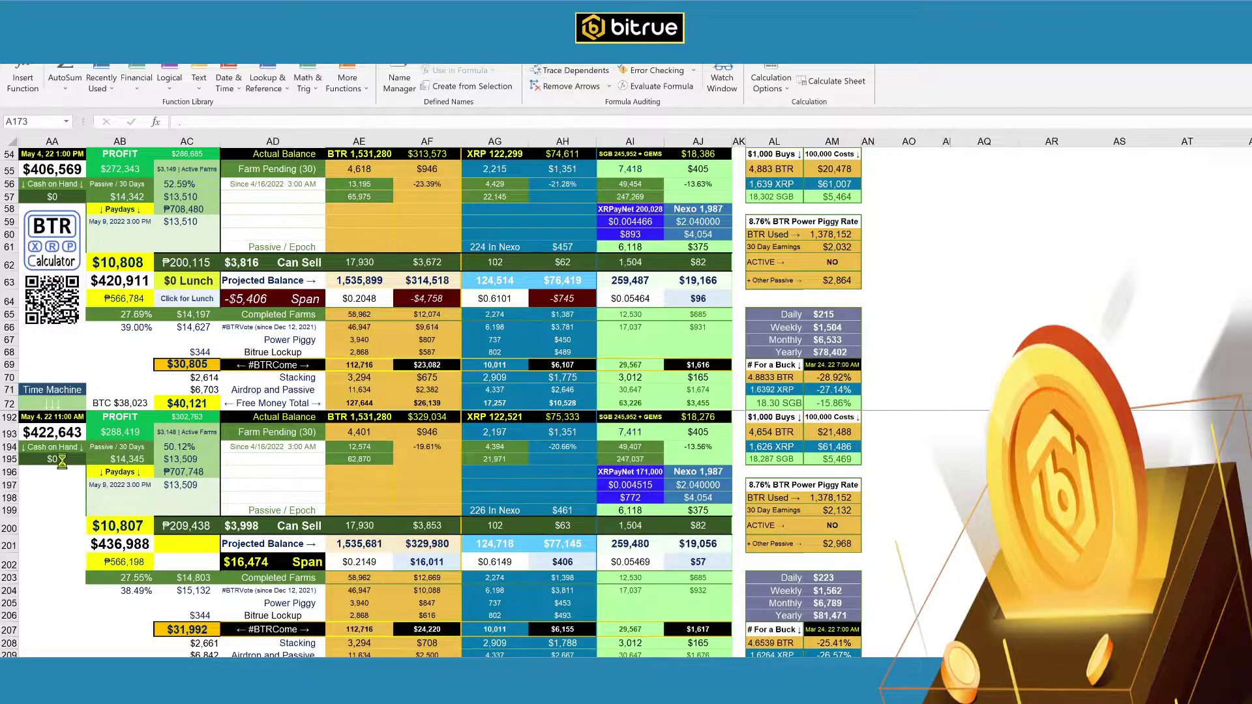
scroll(288, 473, "down", 6)
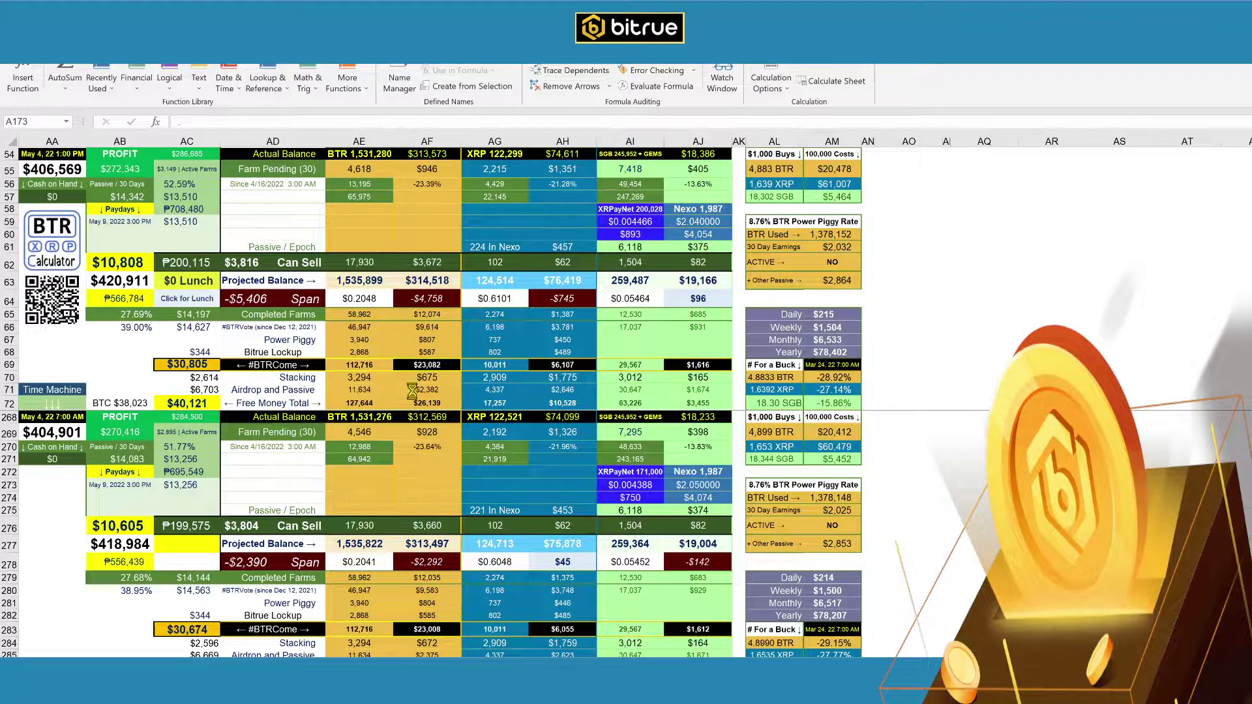
scroll(384, 397, "down", 13)
scroll(375, 421, "down", 6)
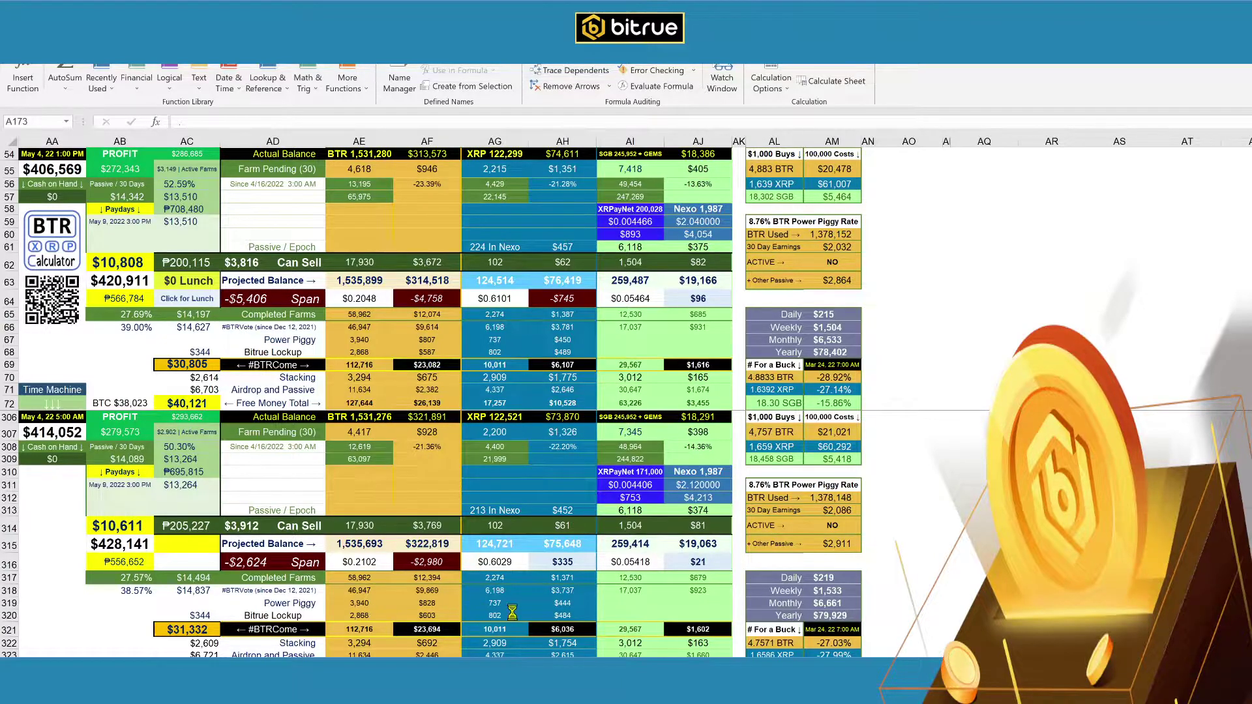
scroll(423, 508, "down", 6)
scroll(445, 545, "down", 6)
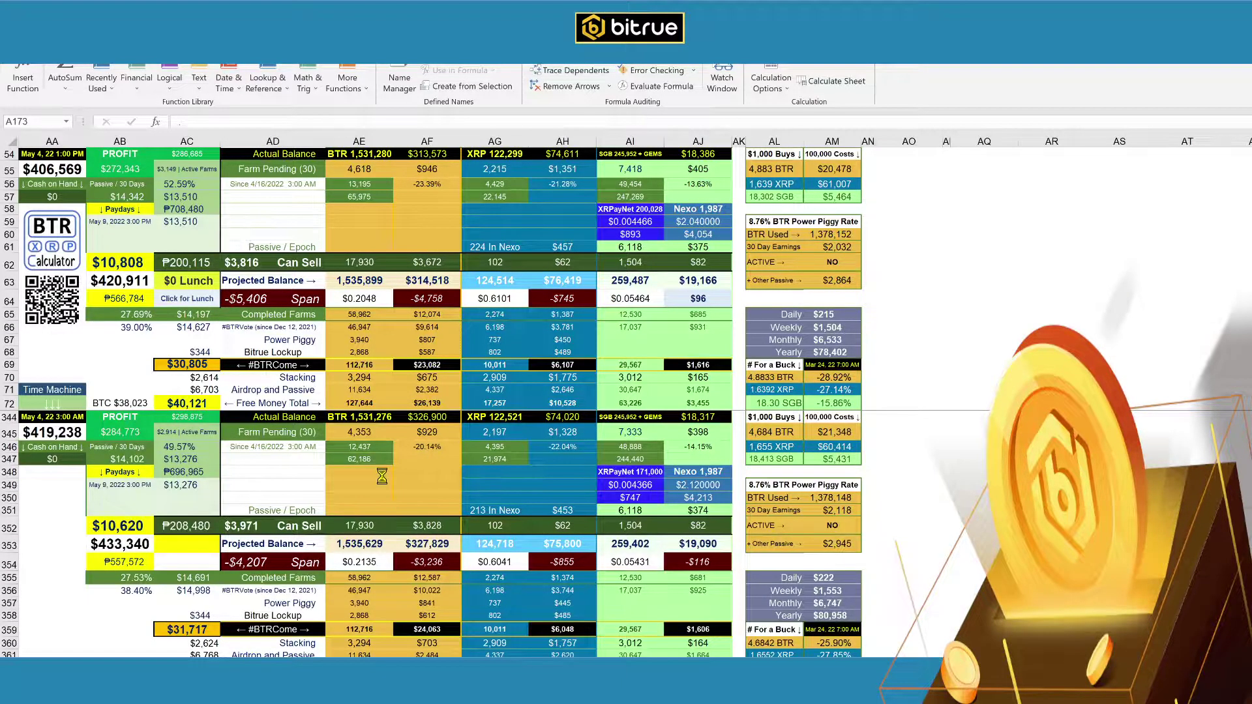
scroll(339, 473, "down", 6)
scroll(320, 454, "down", 6)
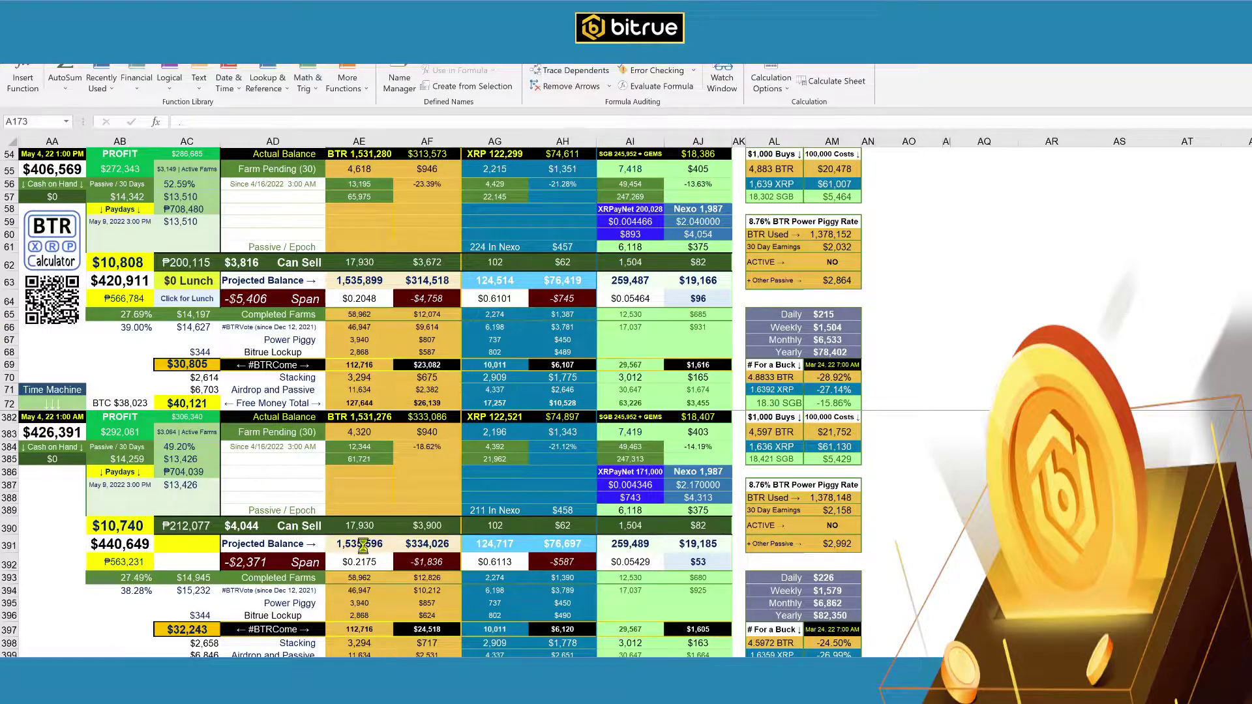
scroll(361, 548, "down", 6)
scroll(367, 562, "down", 6)
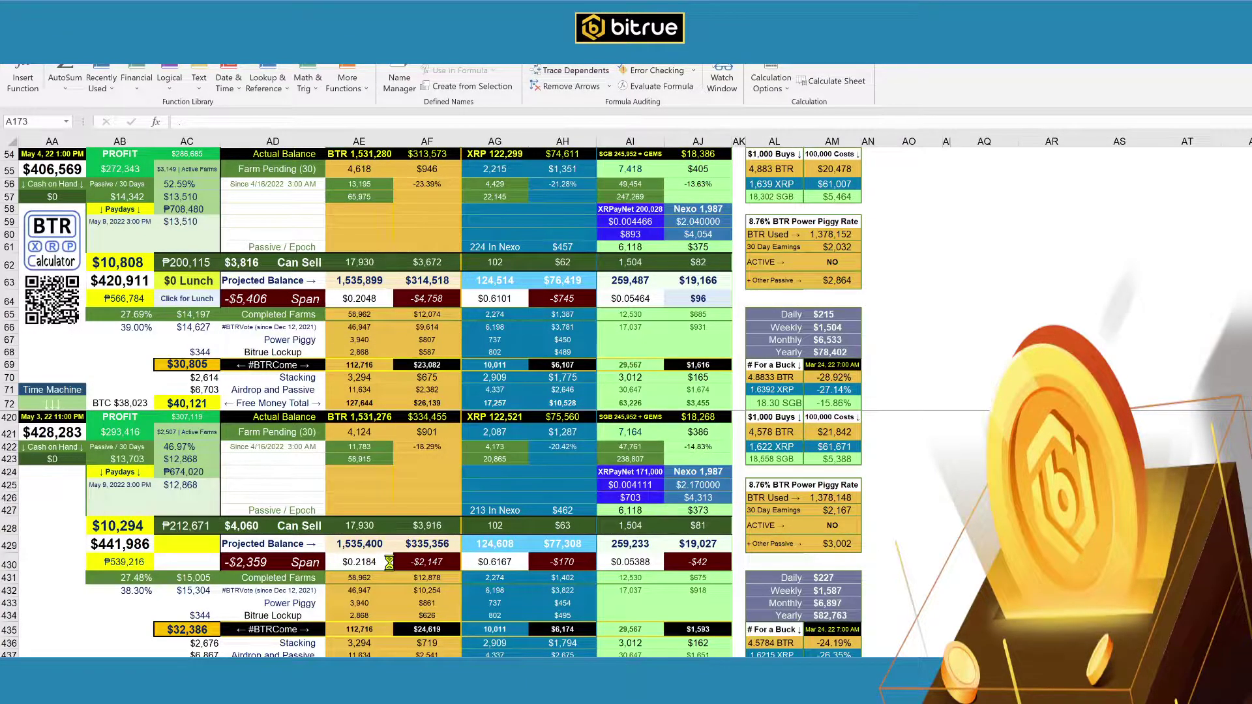
scroll(385, 566, "down", 6)
scroll(273, 484, "down", 6)
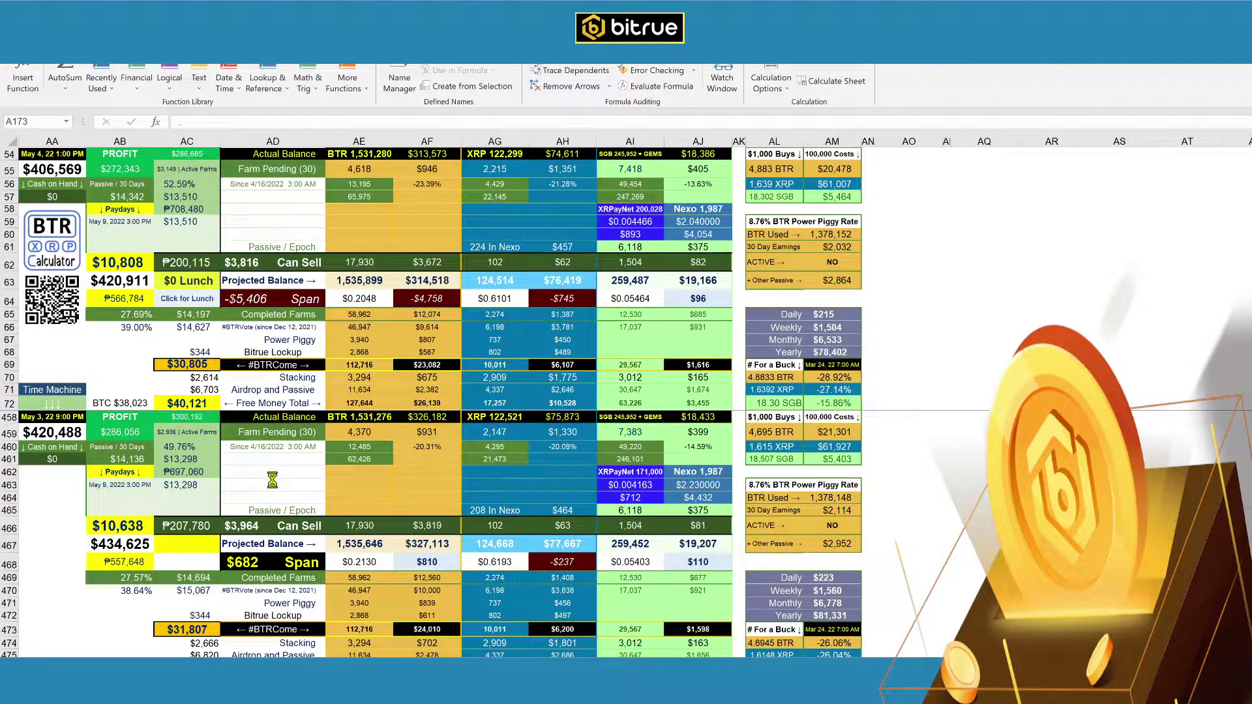
scroll(277, 481, "down", 6)
scroll(303, 472, "down", 6)
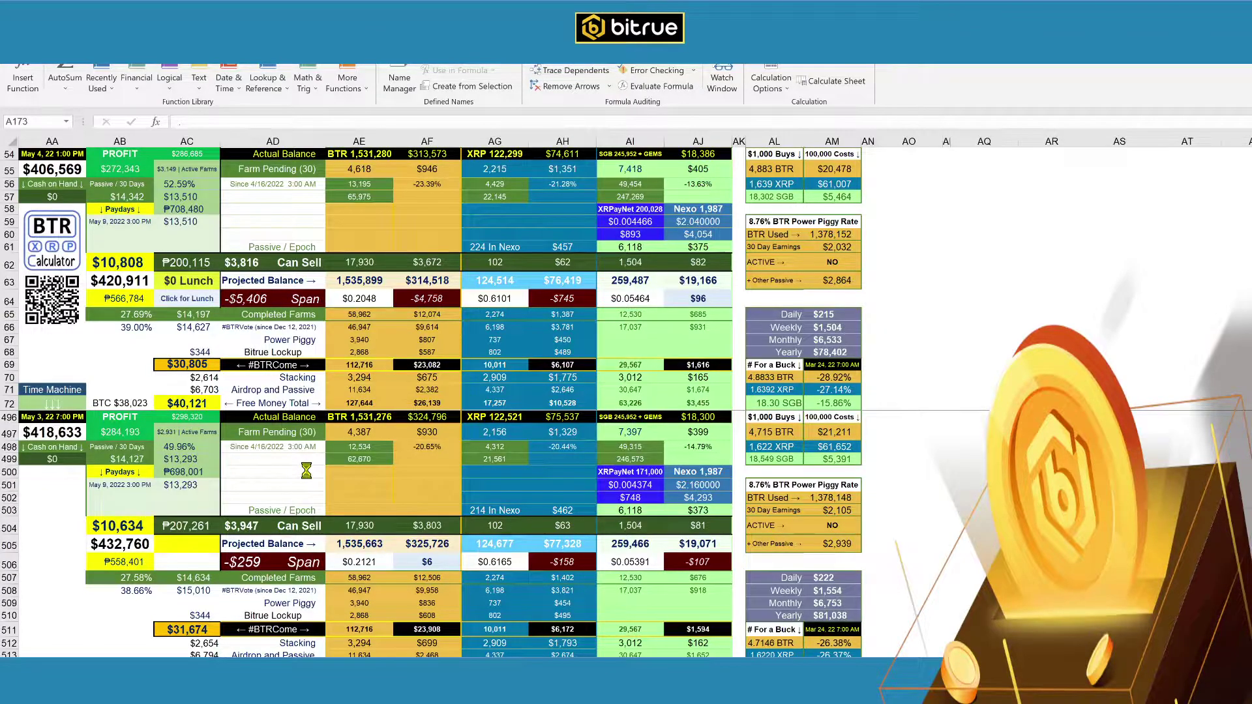
scroll(306, 471, "down", 6)
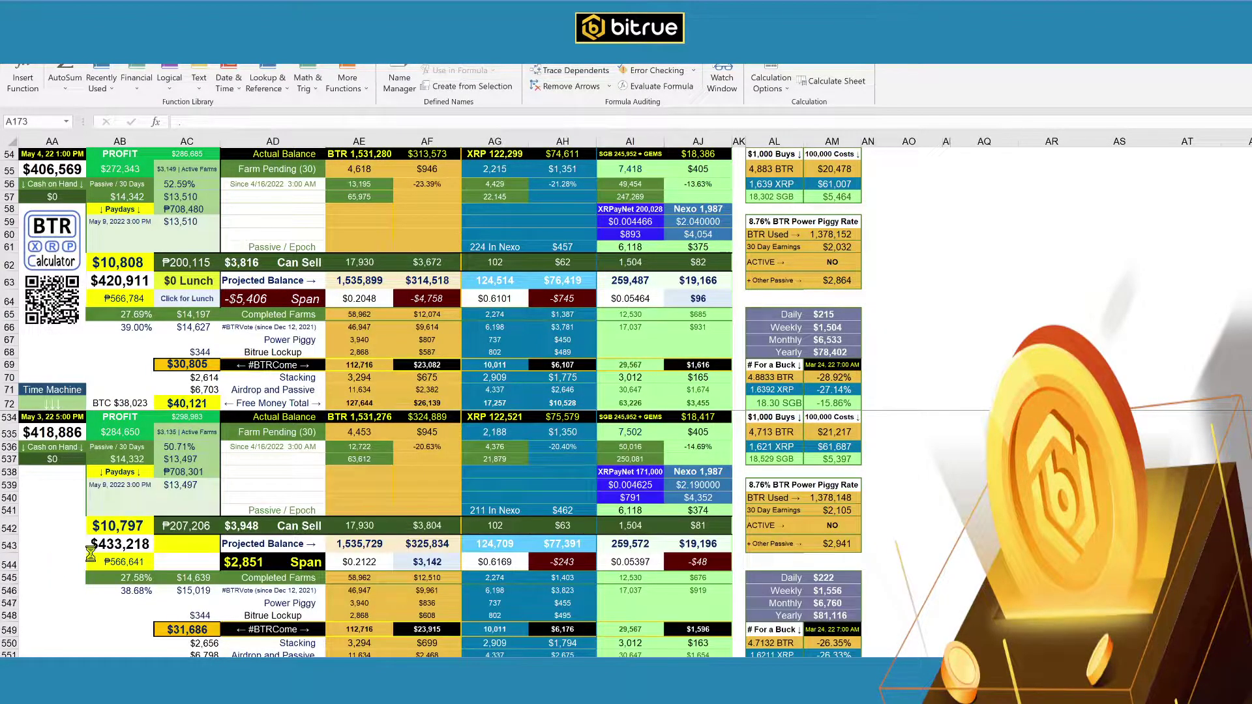
scroll(91, 554, "down", 6)
Review the older Time Machine snapshots from May 1 back to April 3, 2022, comparing their balances with the current figures
scroll(72, 533, "down", 20)
scroll(72, 534, "down", 20)
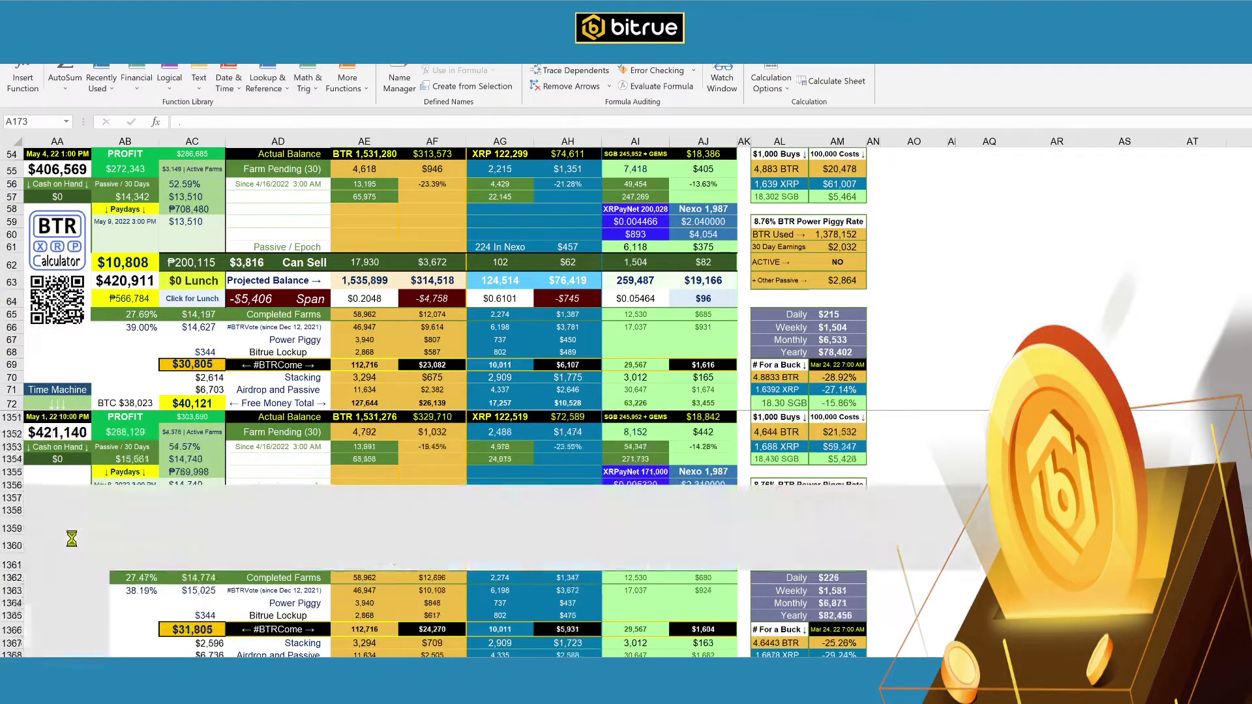
scroll(71, 539, "down", 20)
scroll(72, 538, "down", 20)
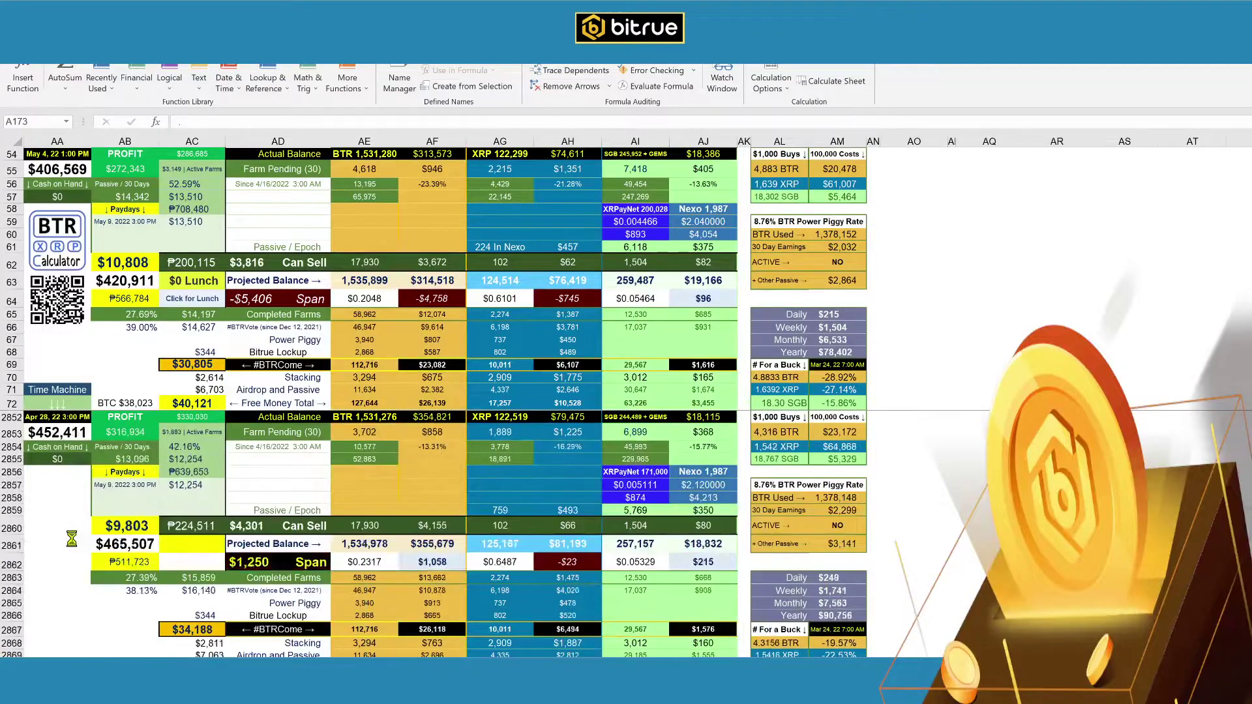
scroll(71, 538, "down", 20)
scroll(72, 539, "down", 20)
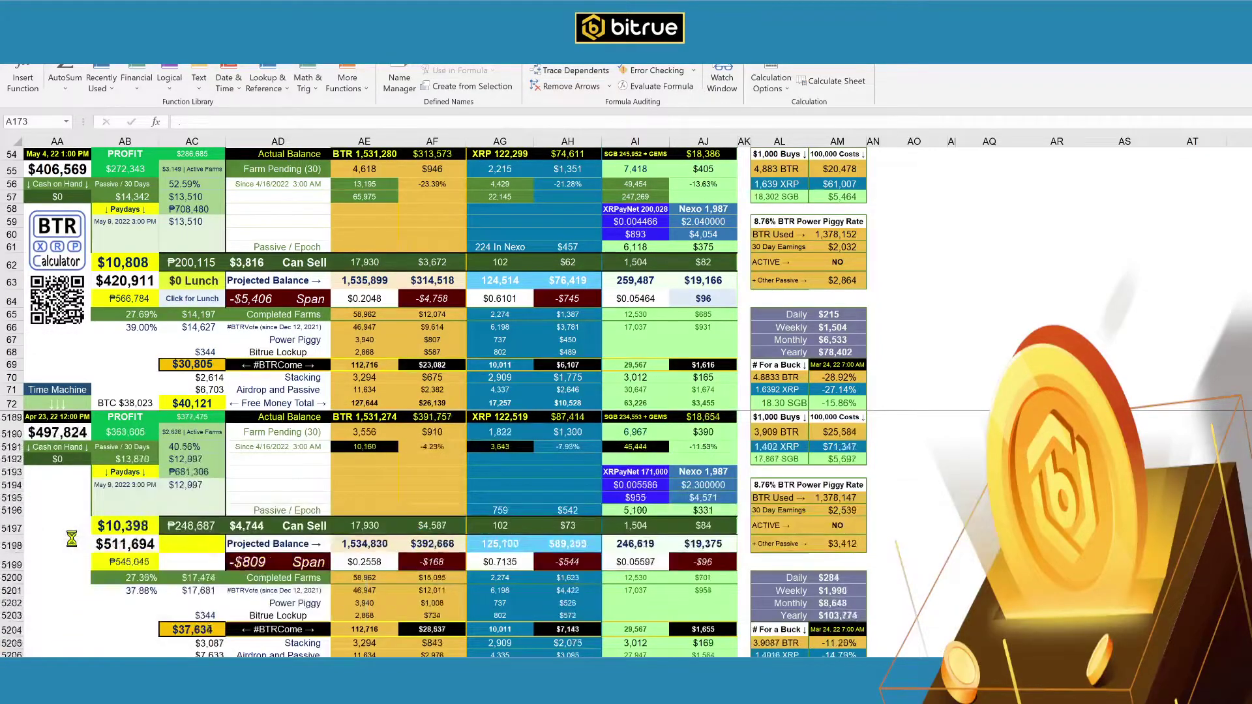
scroll(72, 539, "down", 20)
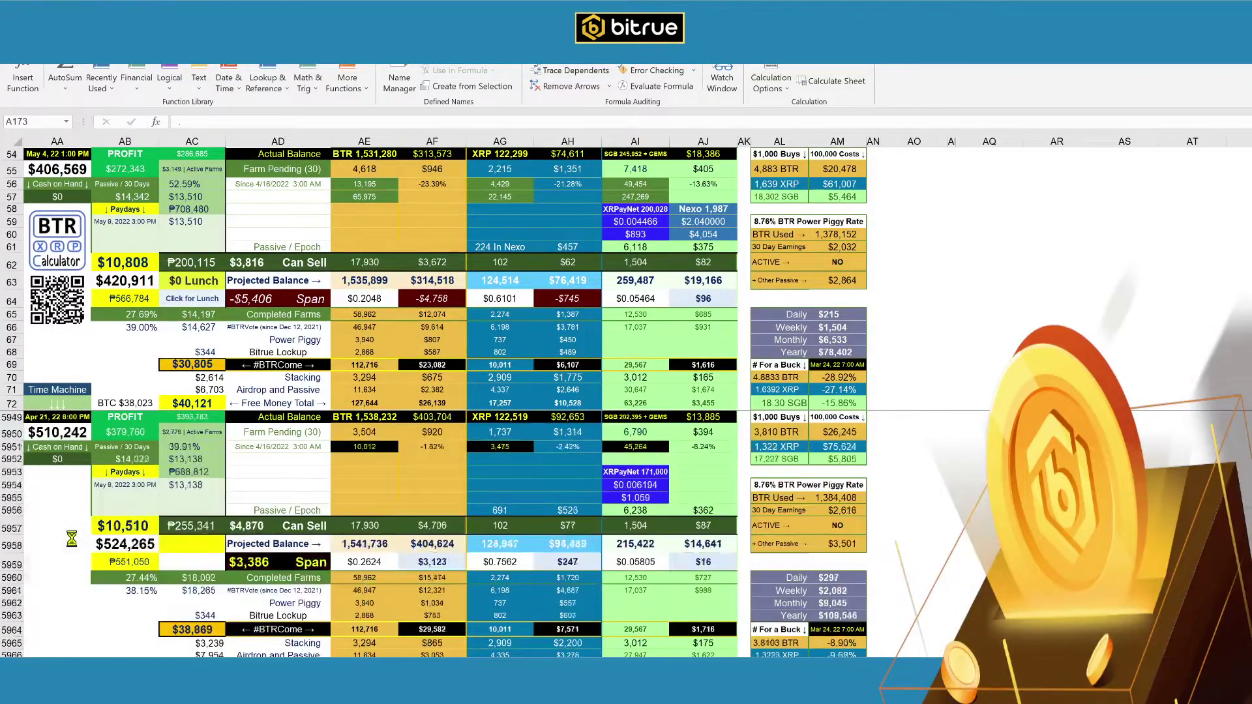
scroll(72, 538, "down", 20)
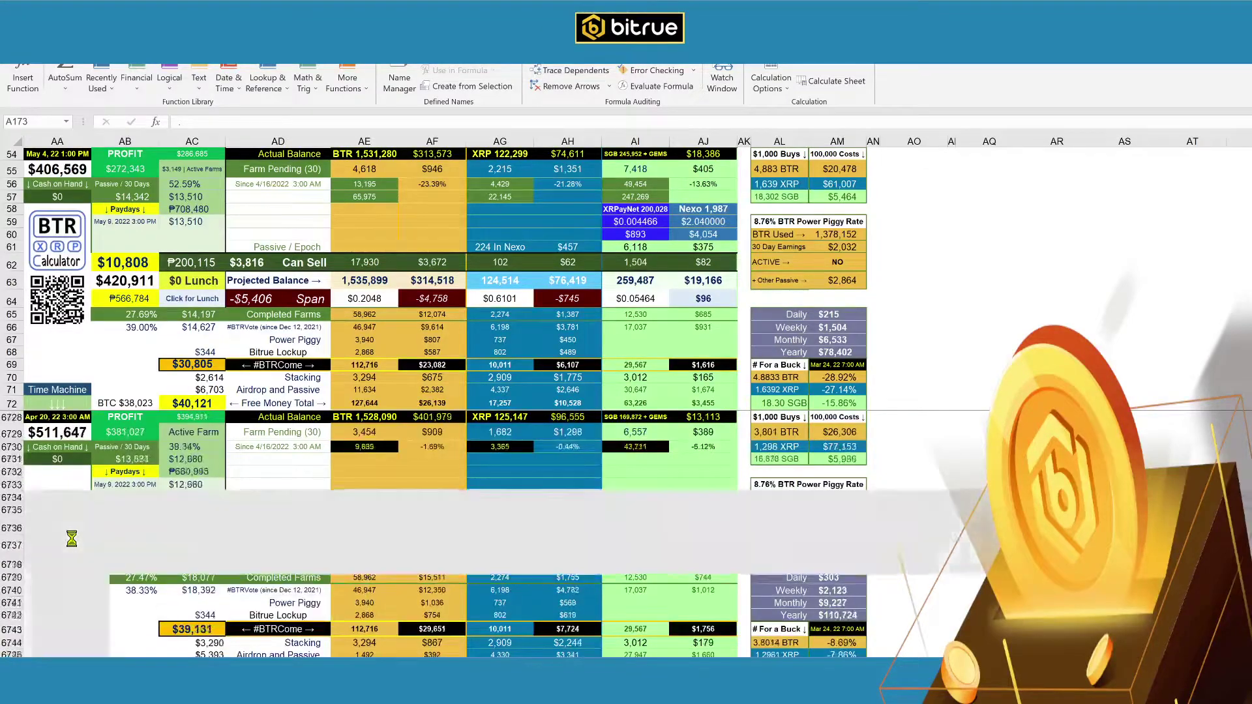
scroll(72, 539, "down", 20)
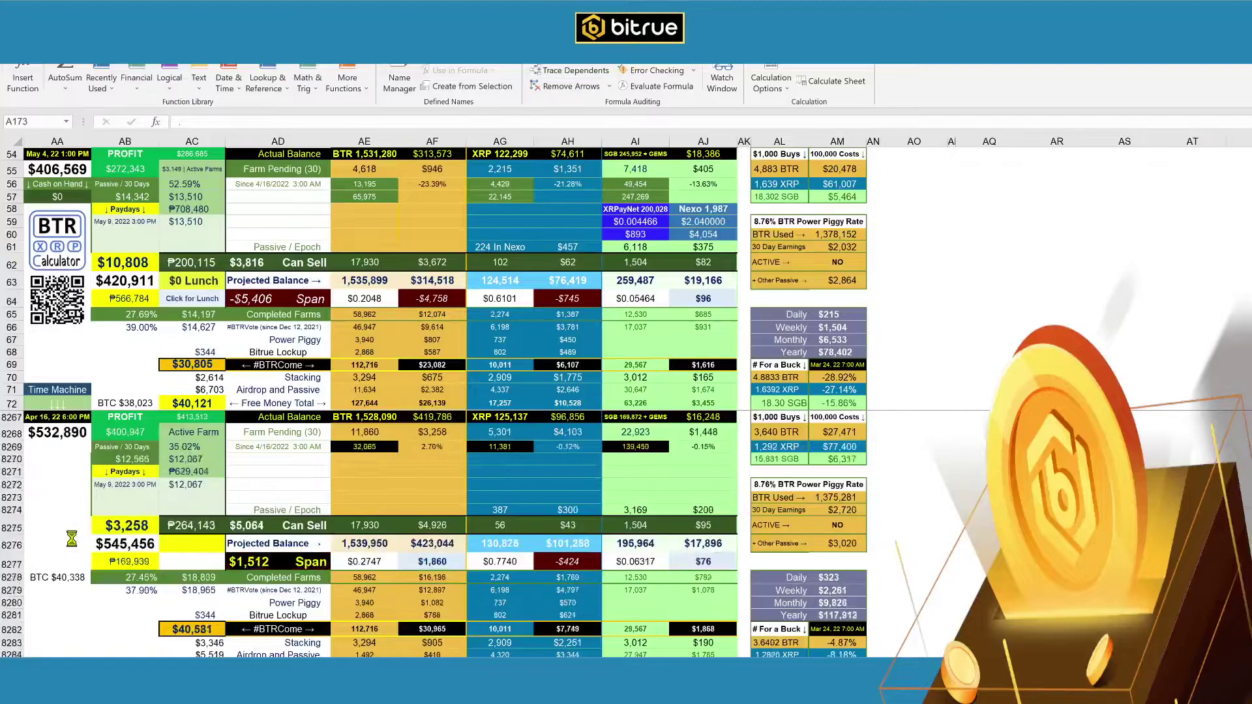
scroll(72, 538, "down", 20)
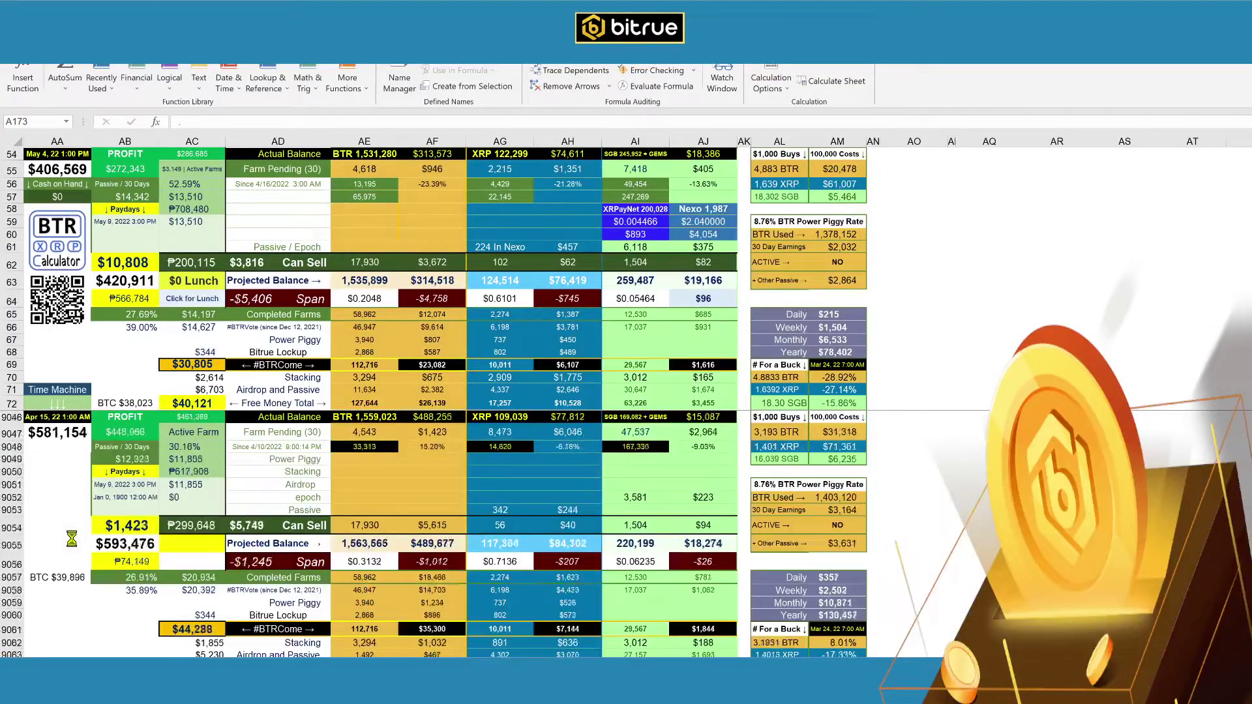
scroll(72, 538, "down", 20)
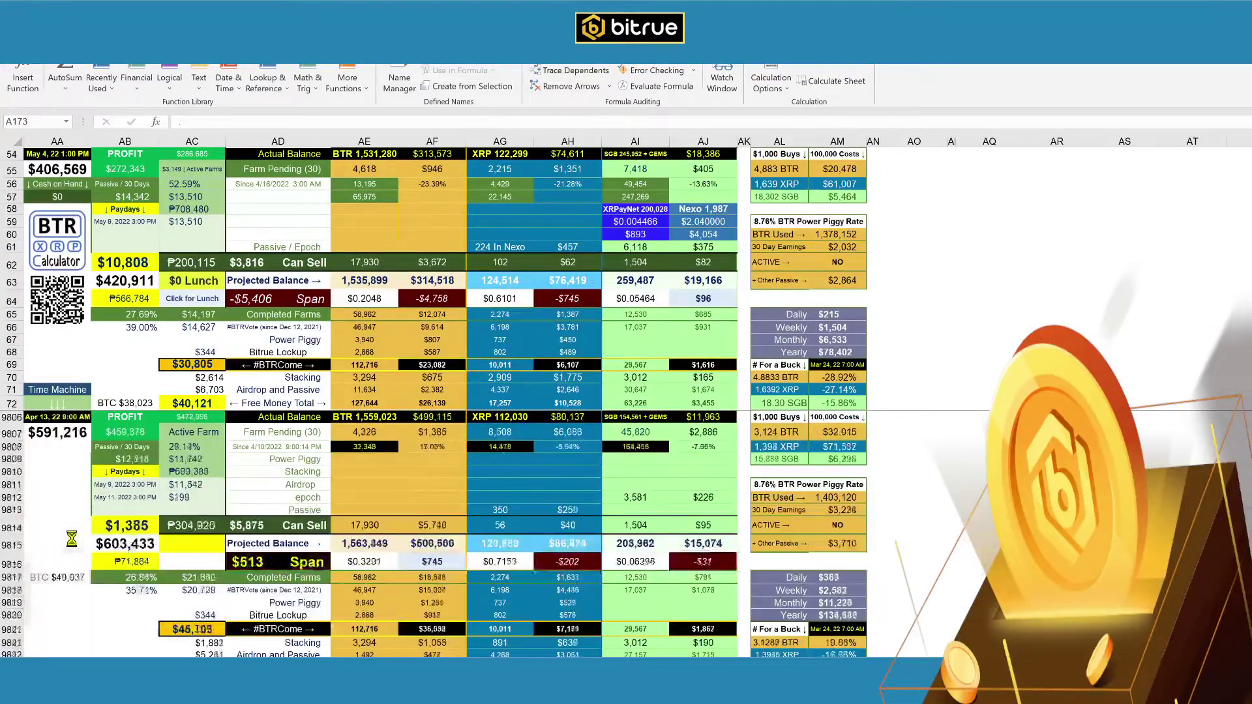
scroll(72, 538, "down", 20)
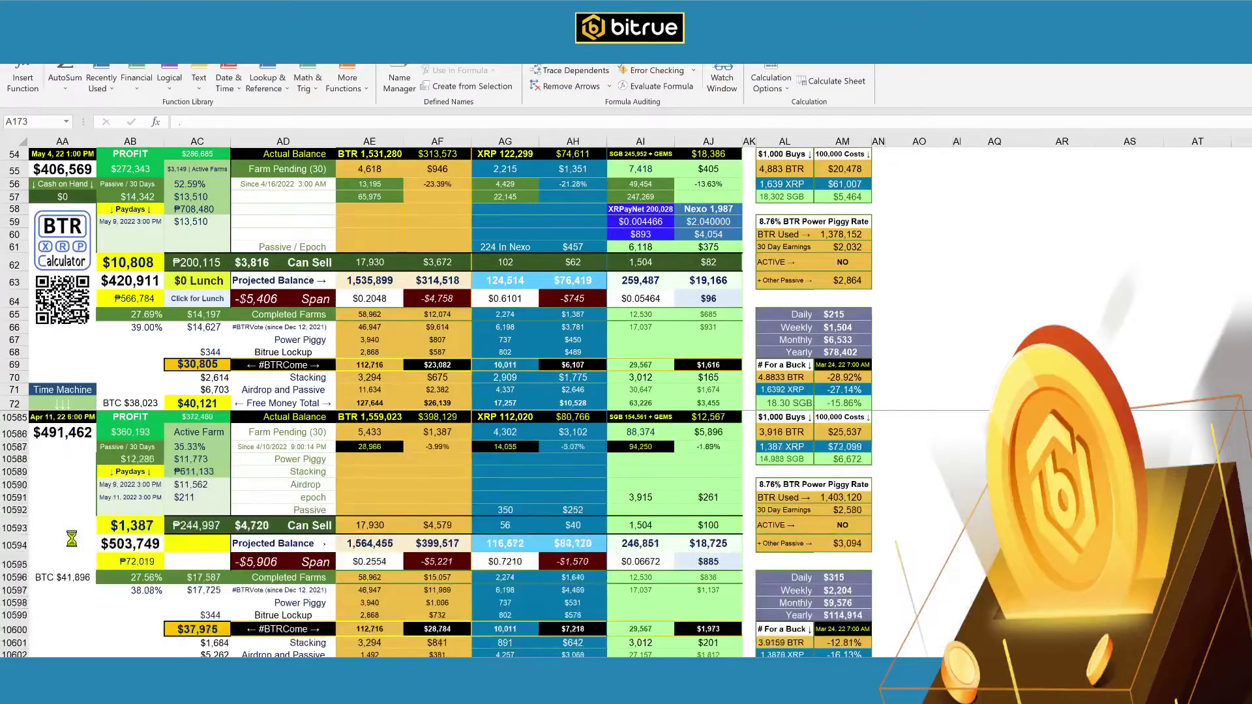
scroll(72, 538, "down", 20)
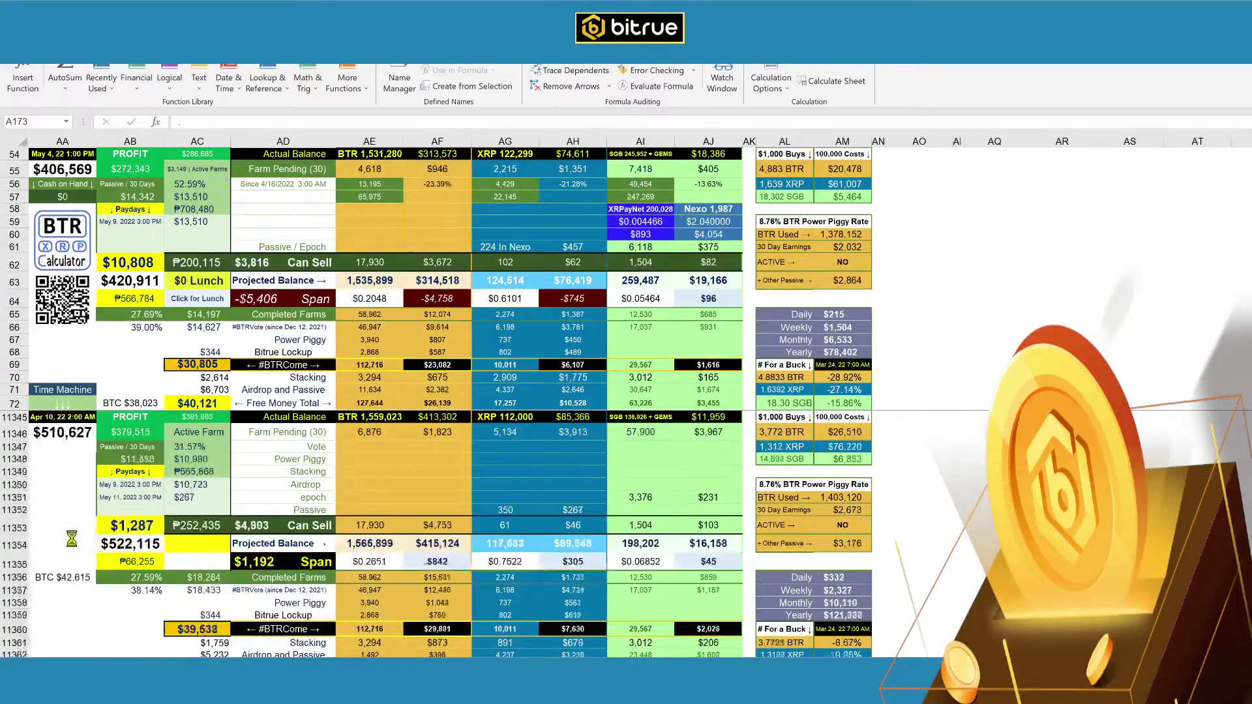
scroll(71, 538, "down", 20)
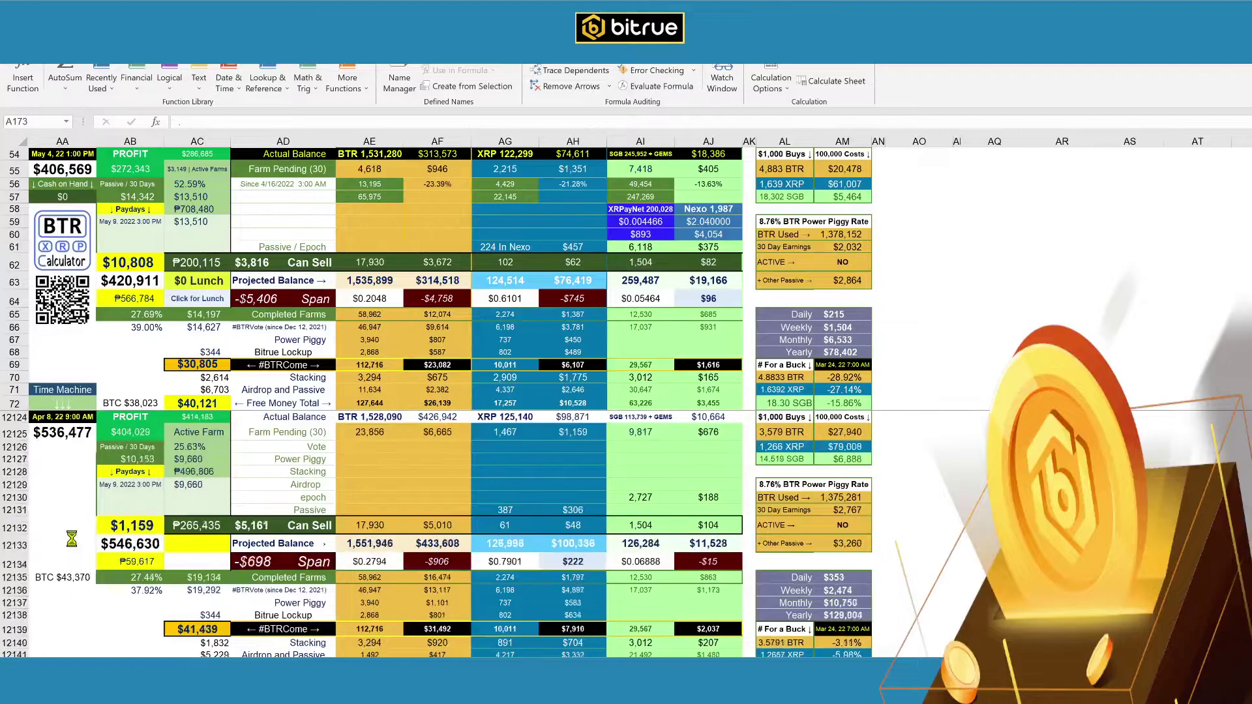
scroll(72, 539, "down", 20)
scroll(72, 539, "down", 20)
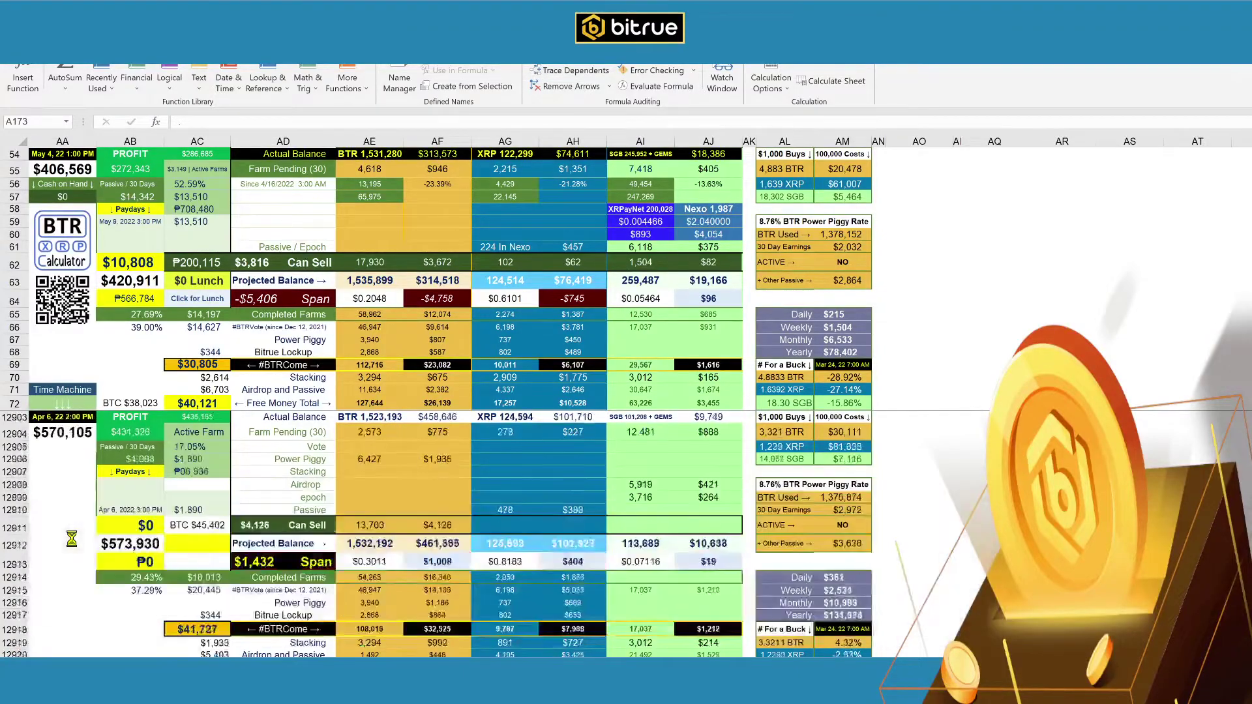
scroll(72, 539, "down", 20)
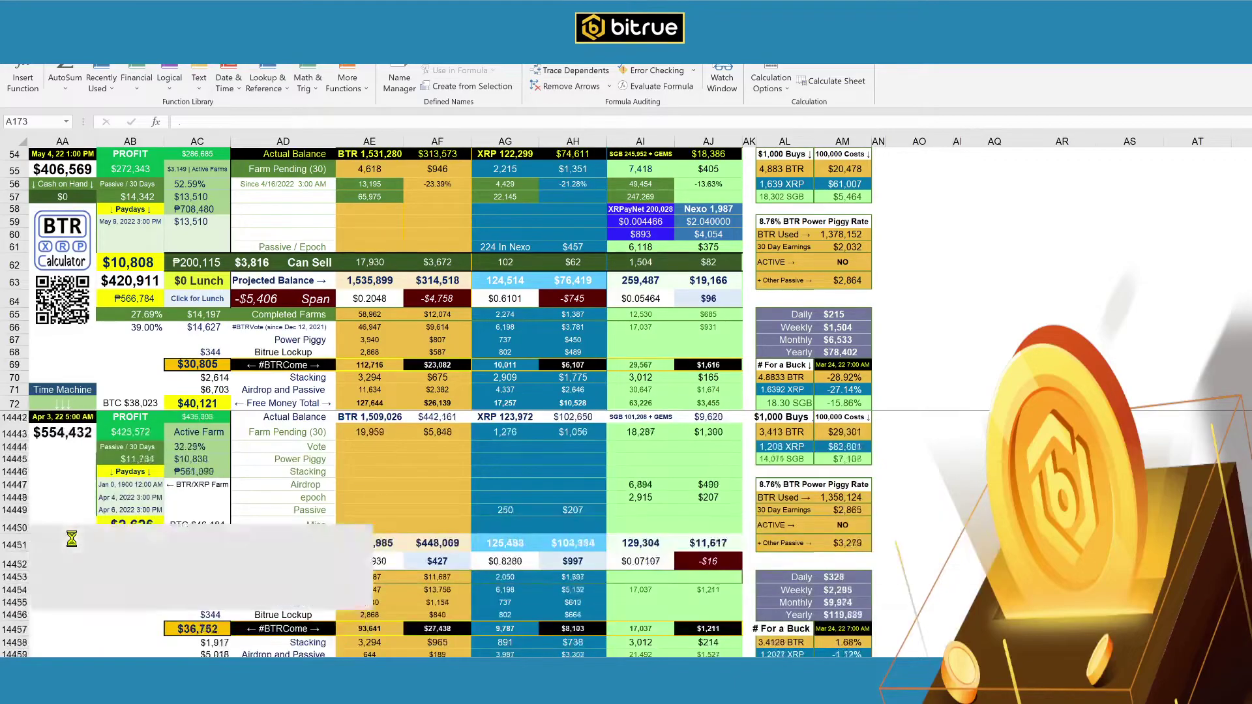
Review the Time Machine snapshots from March 30 back to March 22, 2022, against the current balances
scroll(72, 538, "down", 20)
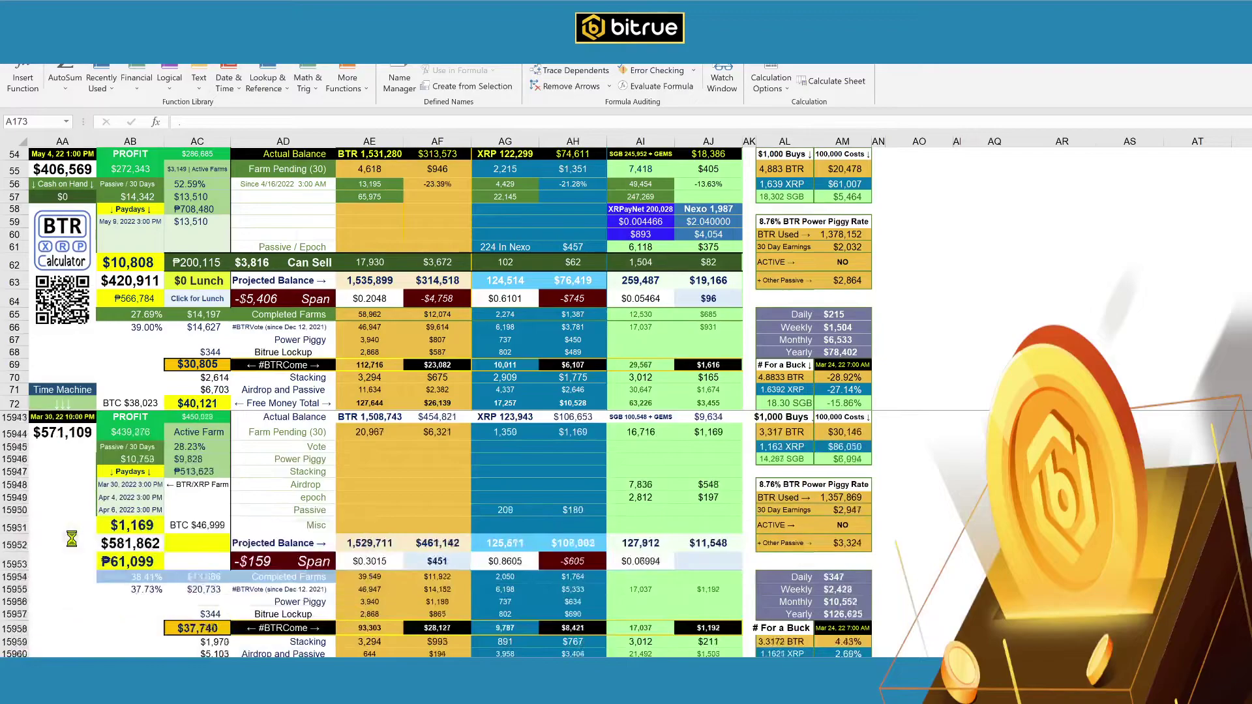
scroll(71, 539, "down", 20)
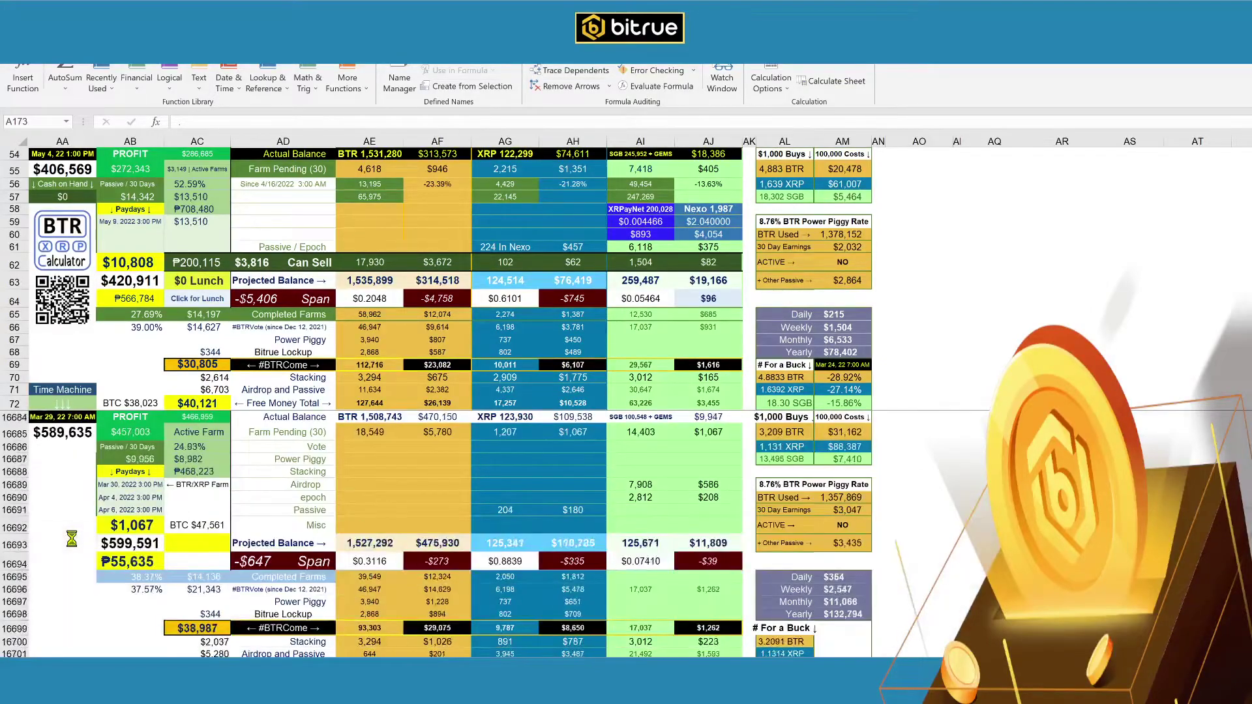
scroll(71, 539, "down", 20)
scroll(72, 539, "down", 20)
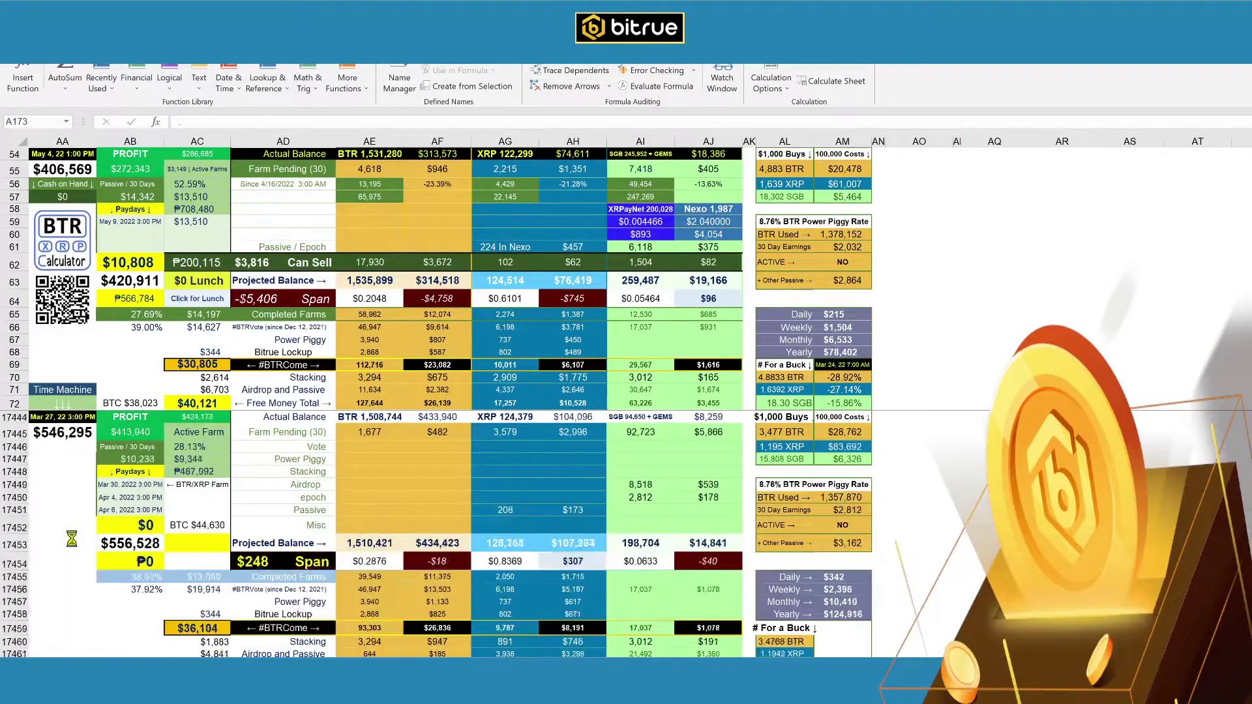
scroll(72, 539, "down", 20)
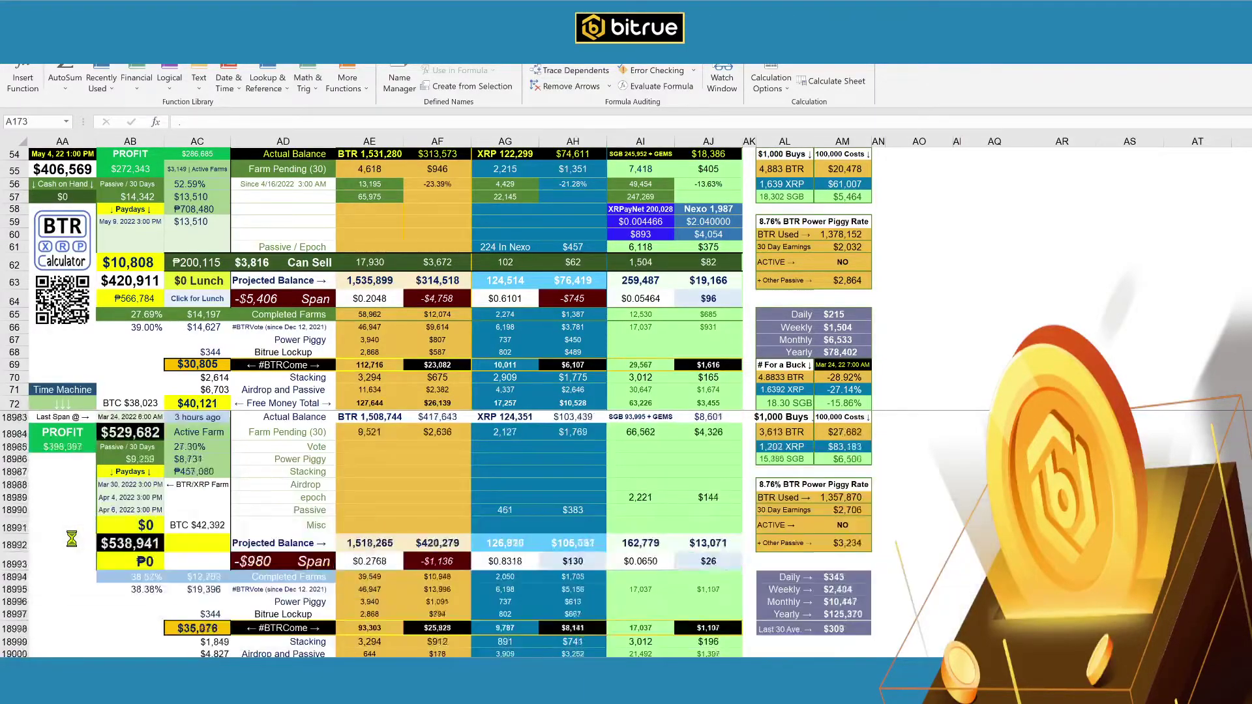
scroll(72, 539, "down", 20)
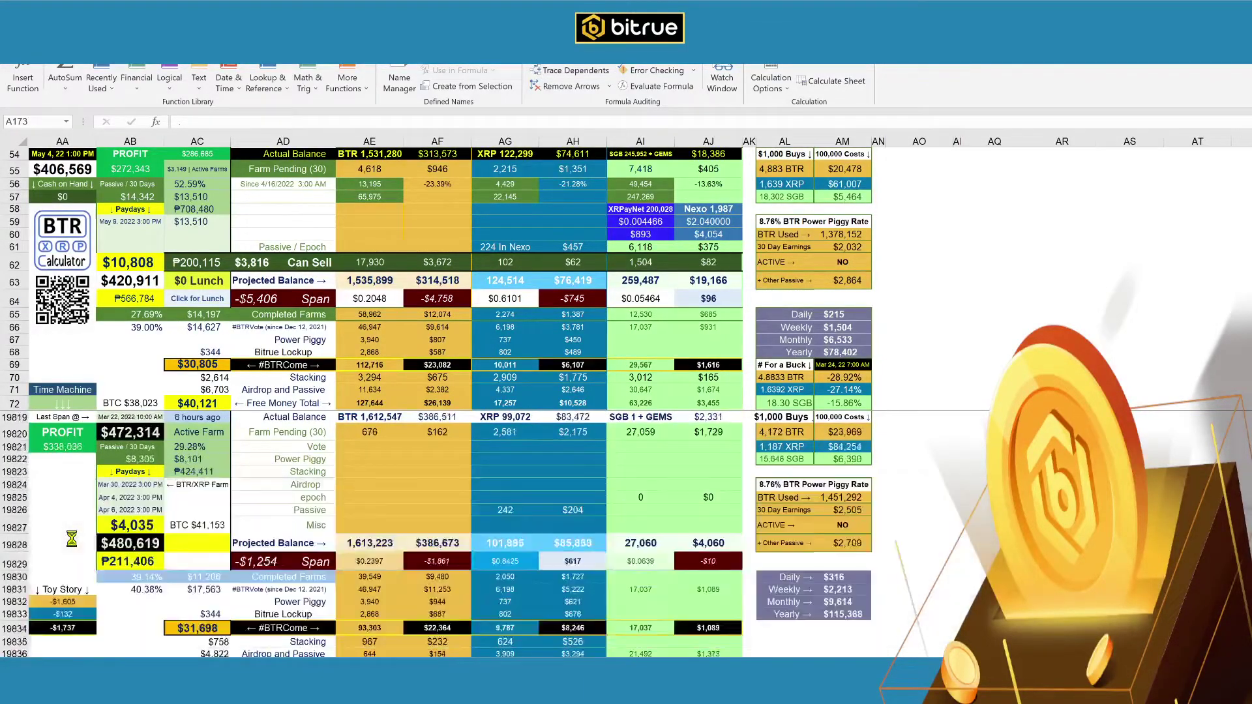
Review the oldest Time Machine snapshots from March 20 back to March 13, 2022, continuing to the end of the history
scroll(71, 539, "down", 20)
scroll(72, 539, "down", 20)
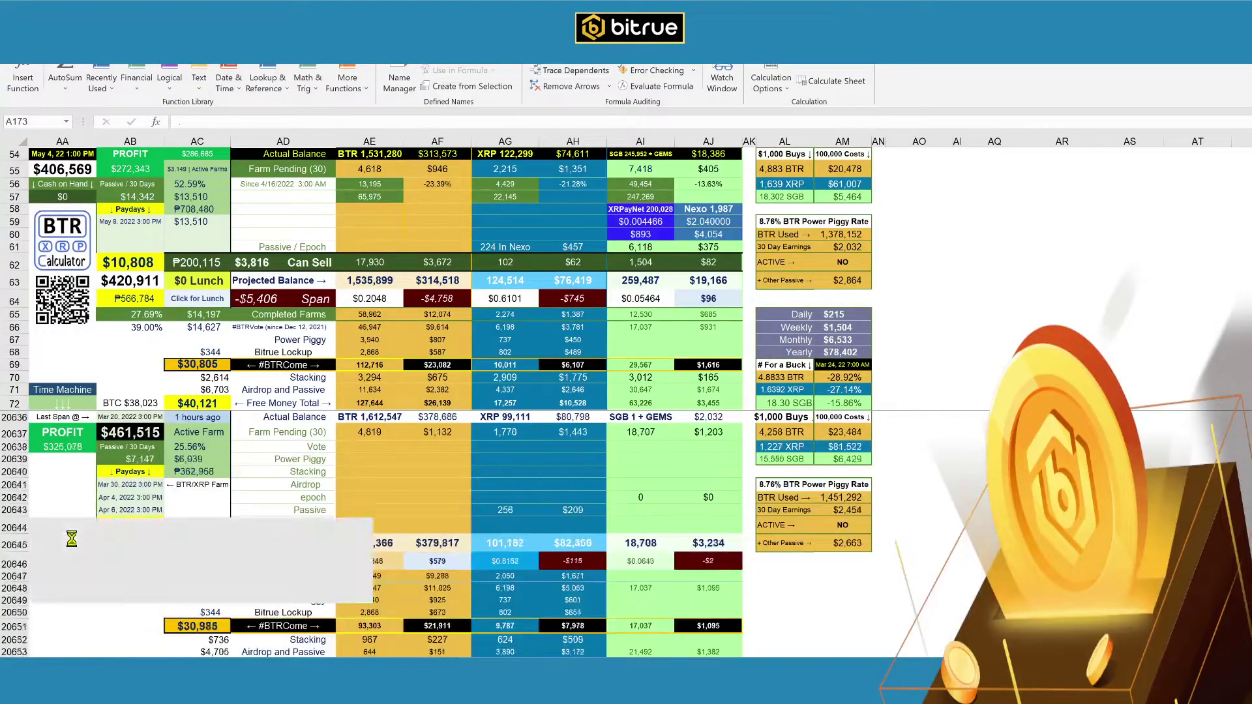
scroll(142, 432, "down", 20)
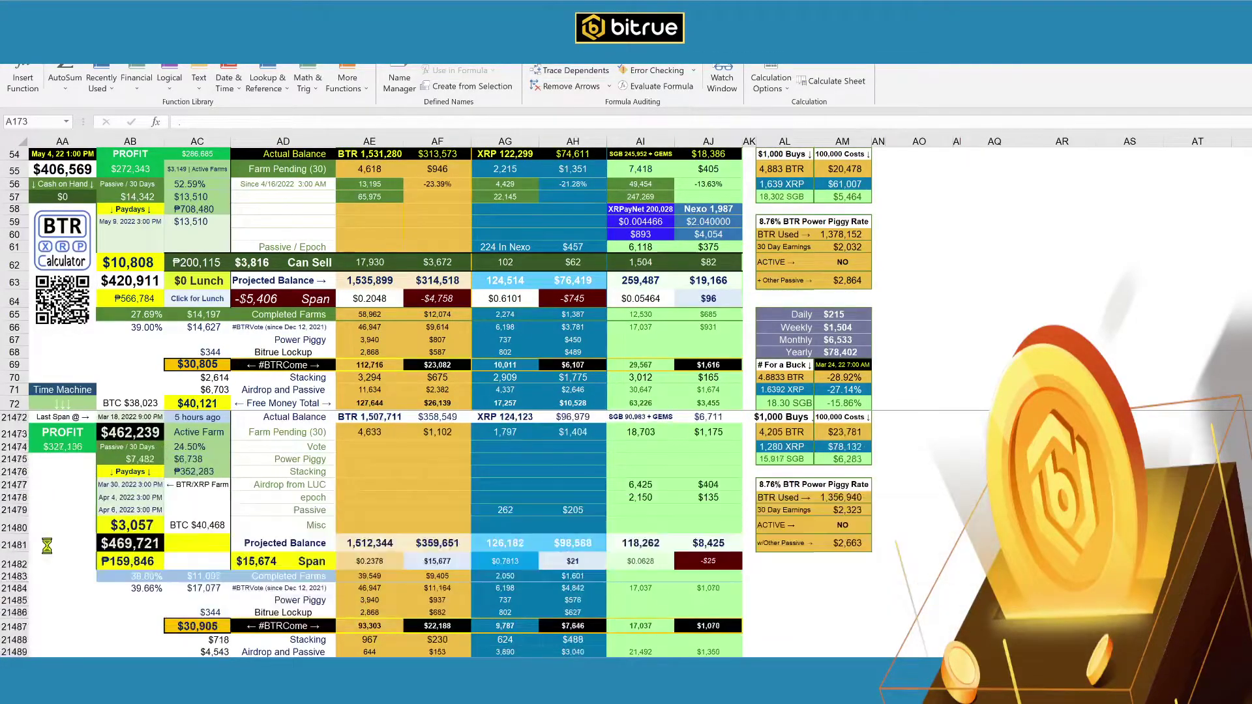
scroll(66, 550, "down", 20)
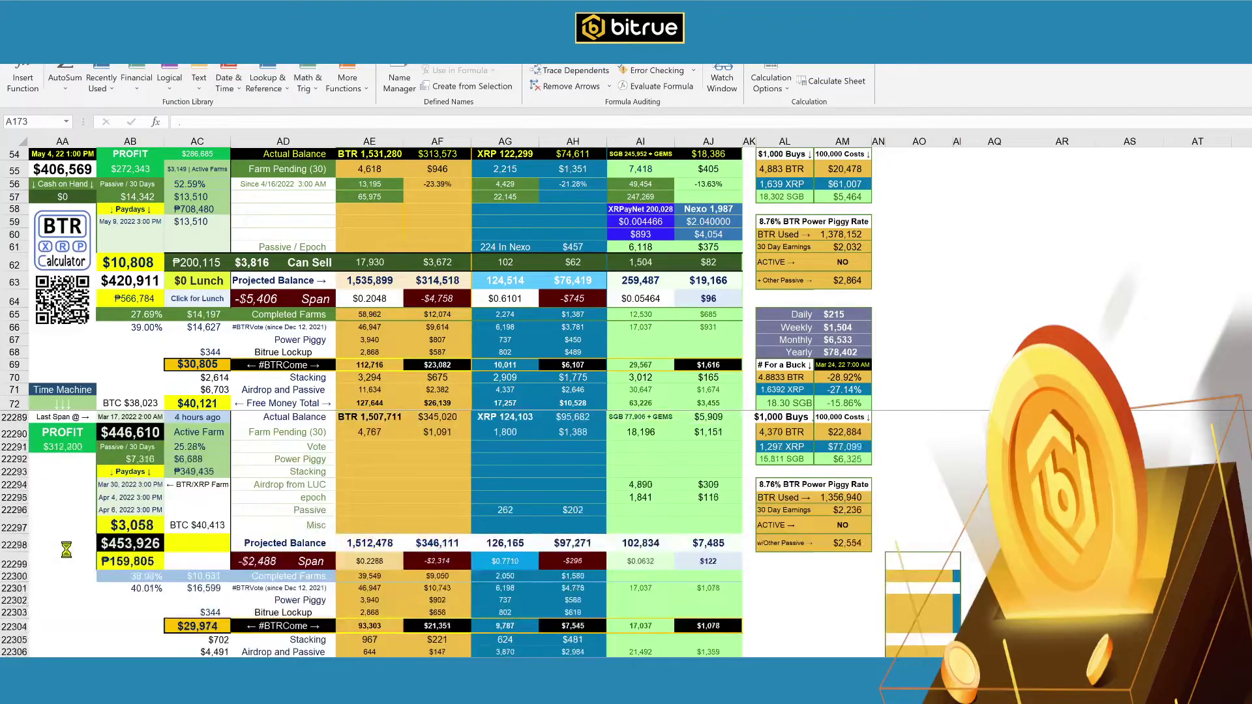
scroll(66, 550, "down", 20)
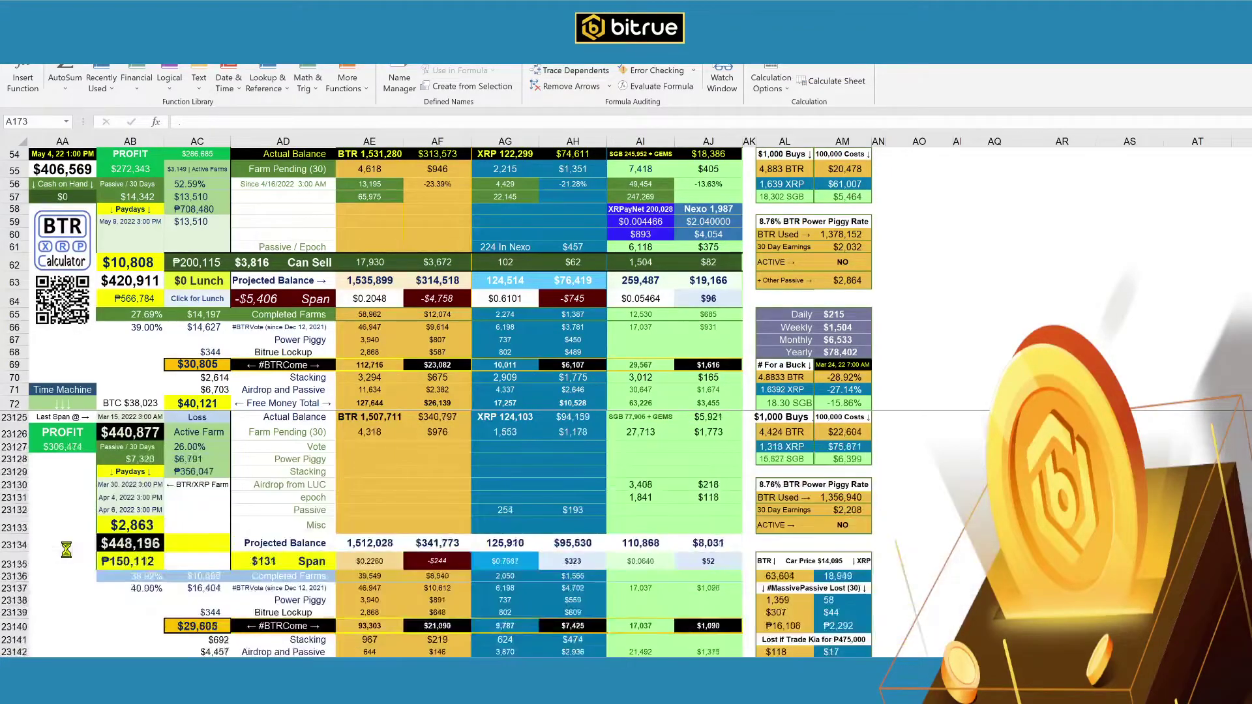
scroll(65, 550, "down", 20)
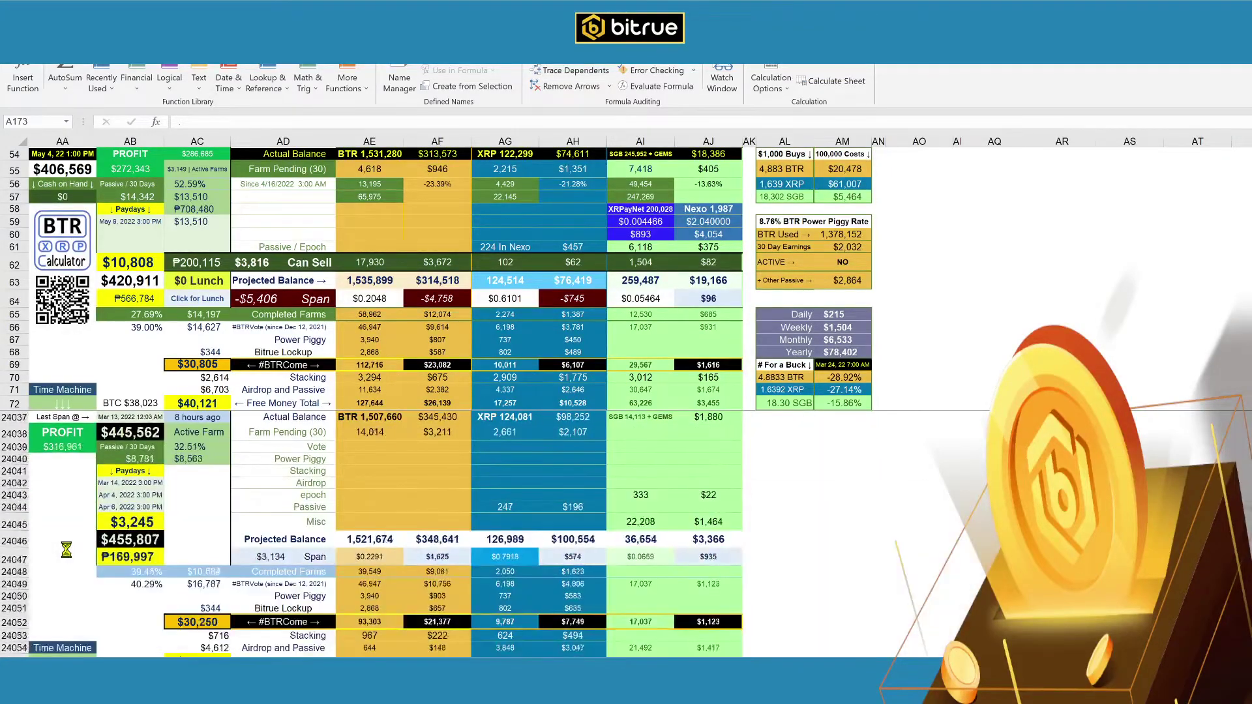
scroll(66, 549, "down", 20)
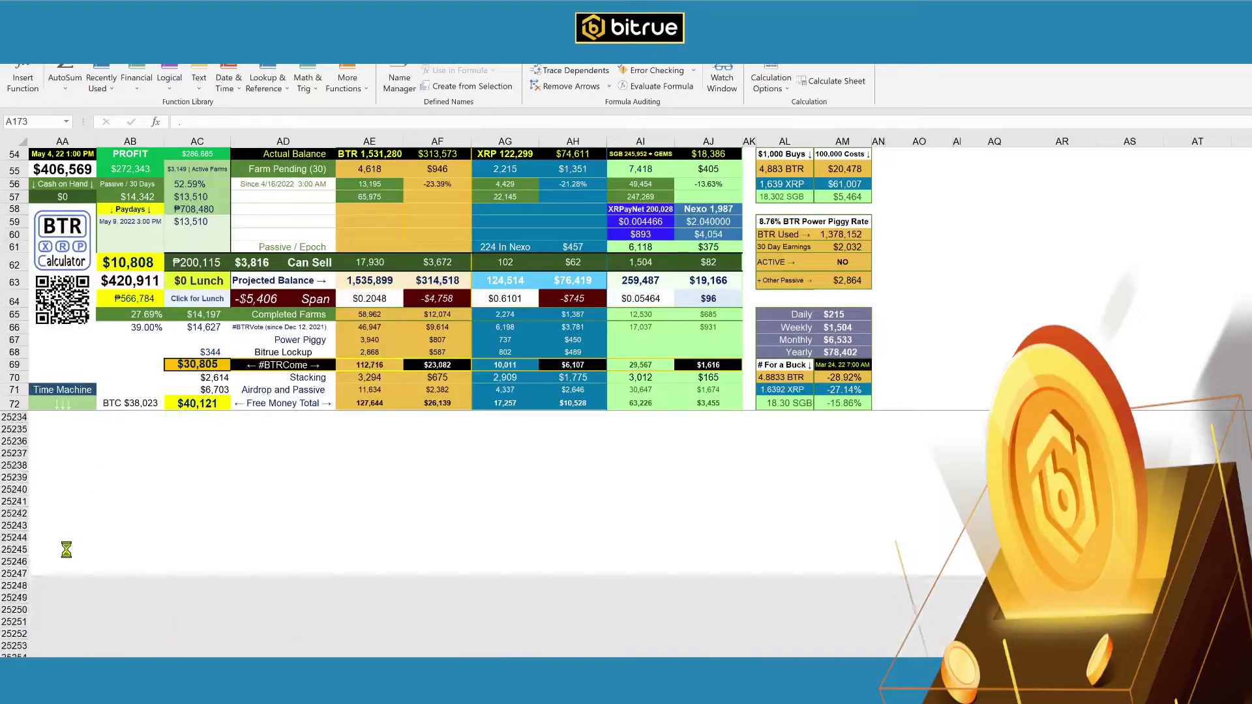
Interrupt and end the running macro, and return to the main BTR/XRP calculator view
key("Escape")
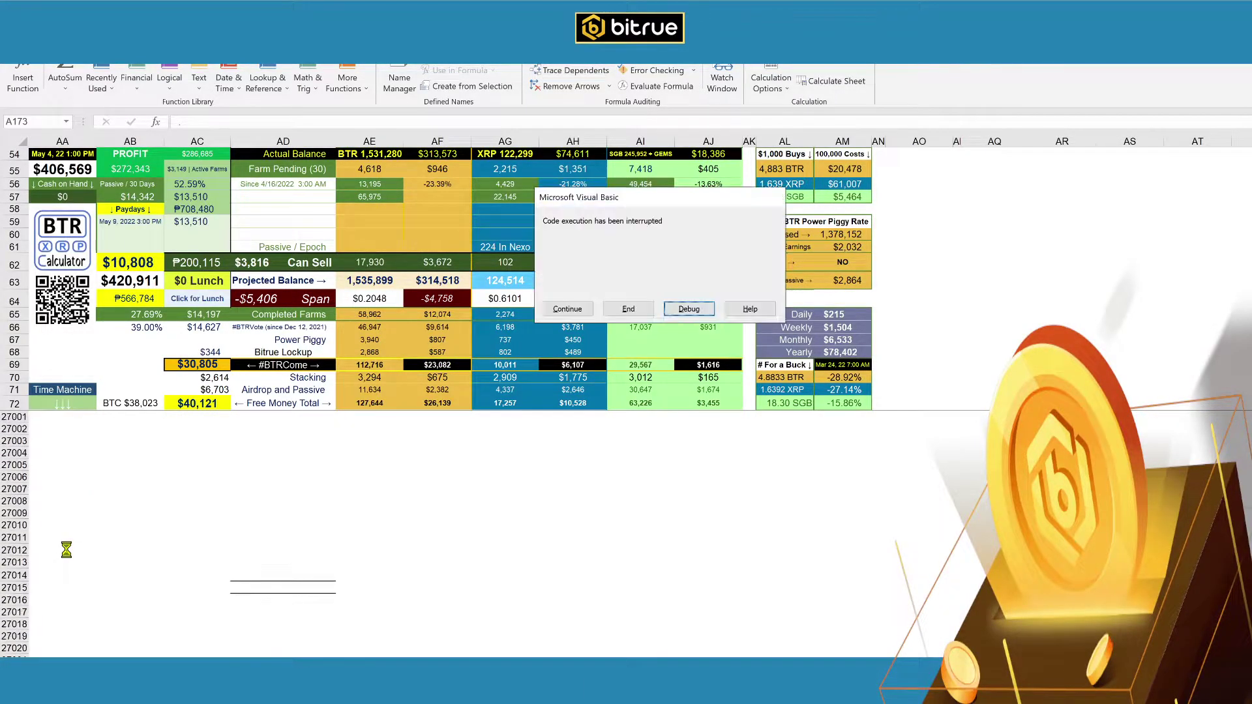
left_click(629, 310)
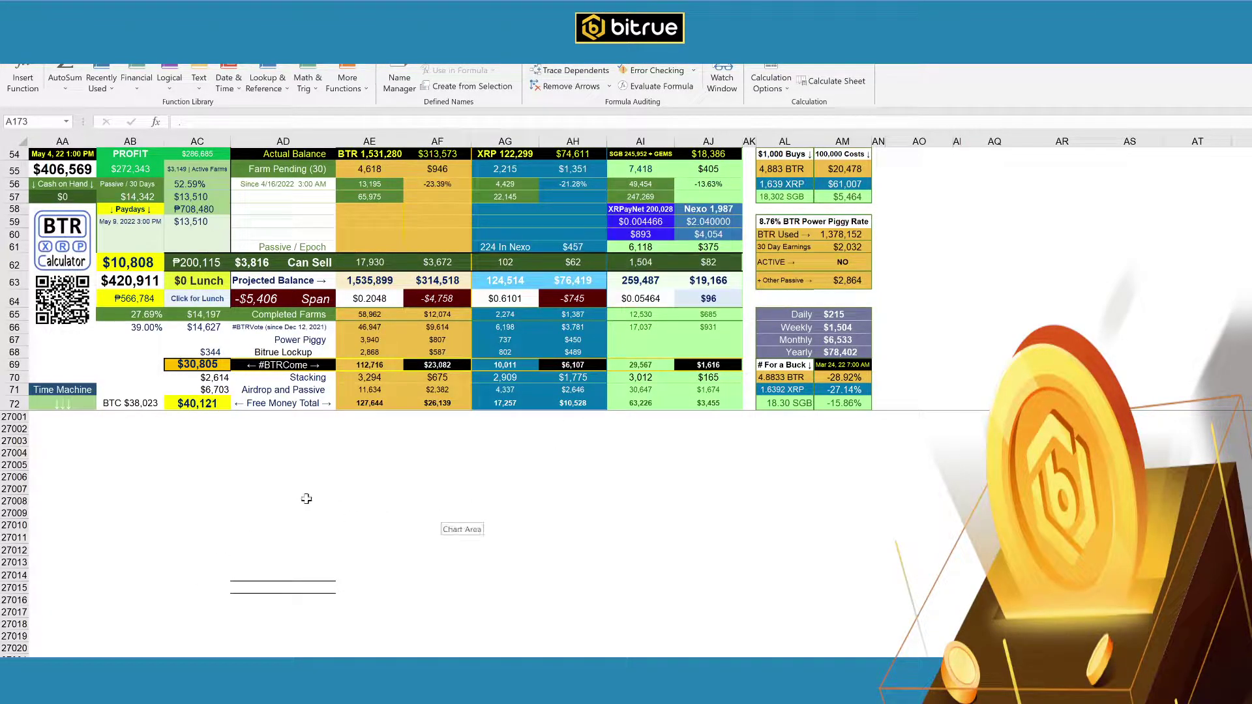
left_click(62, 247)
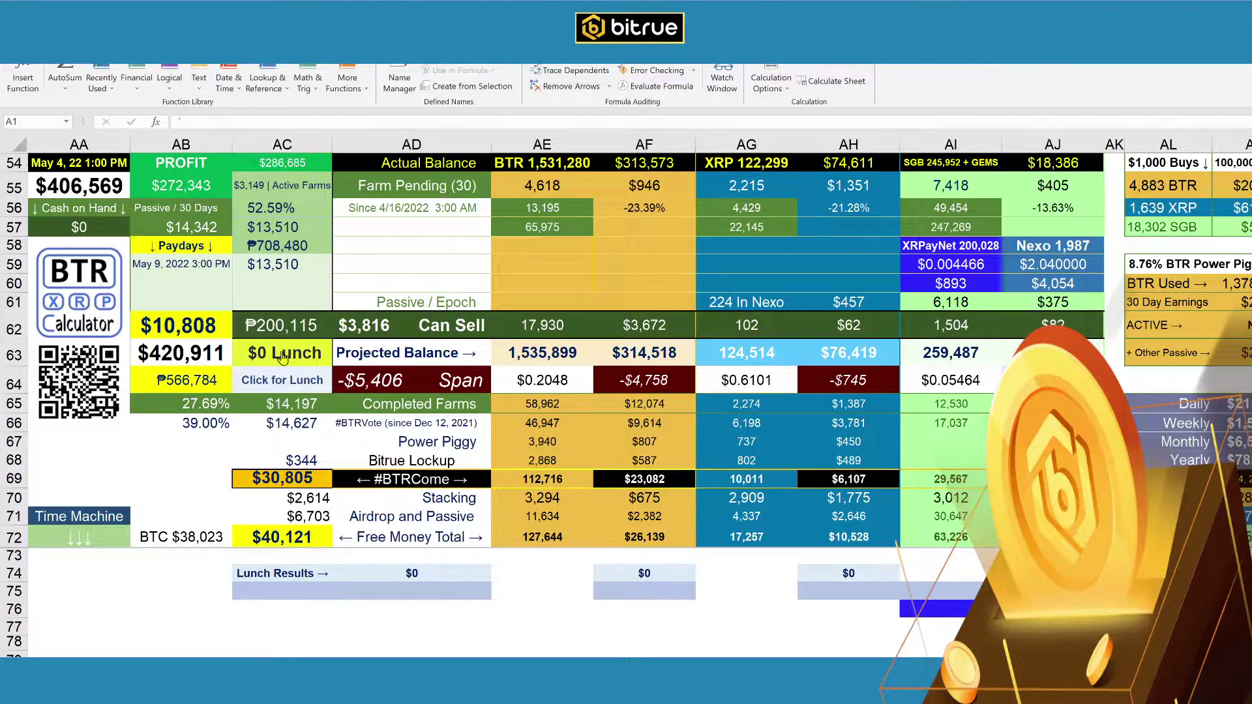
Run the calculator's Lunch update and inspect the formulas in cell AC57 and the Lunch Results total in AD74
left_click(283, 377)
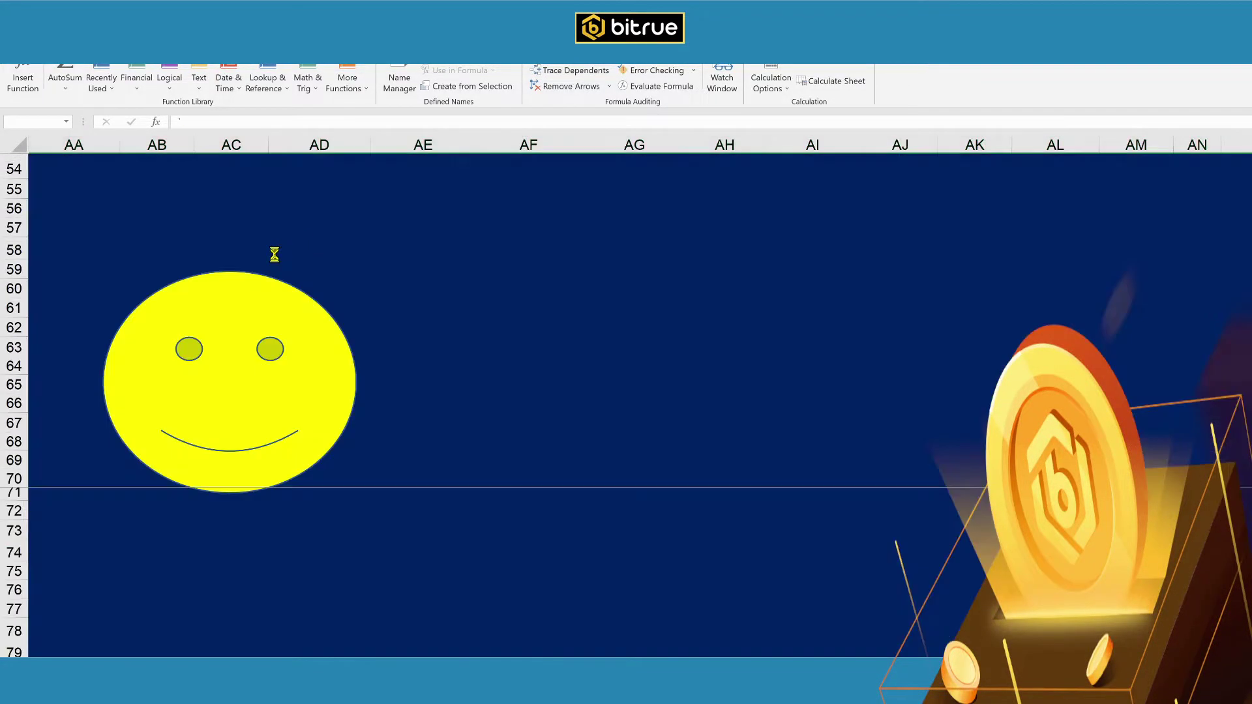
left_click(116, 537)
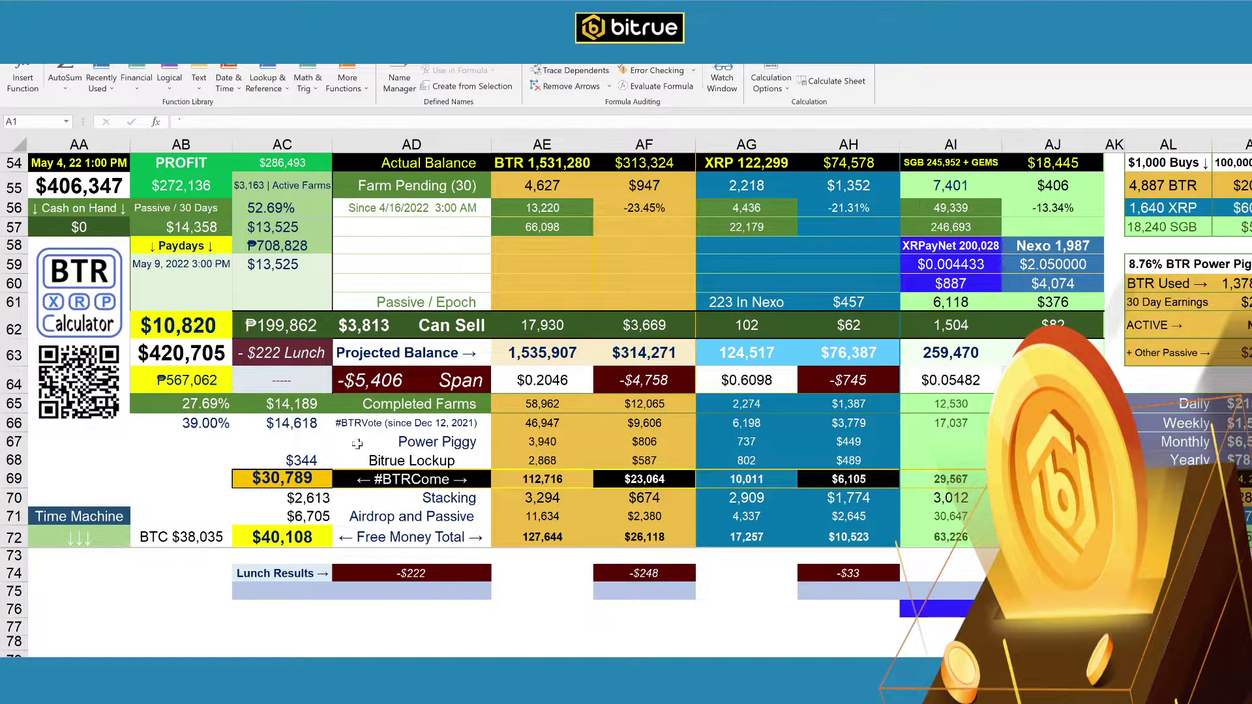
left_click(280, 227)
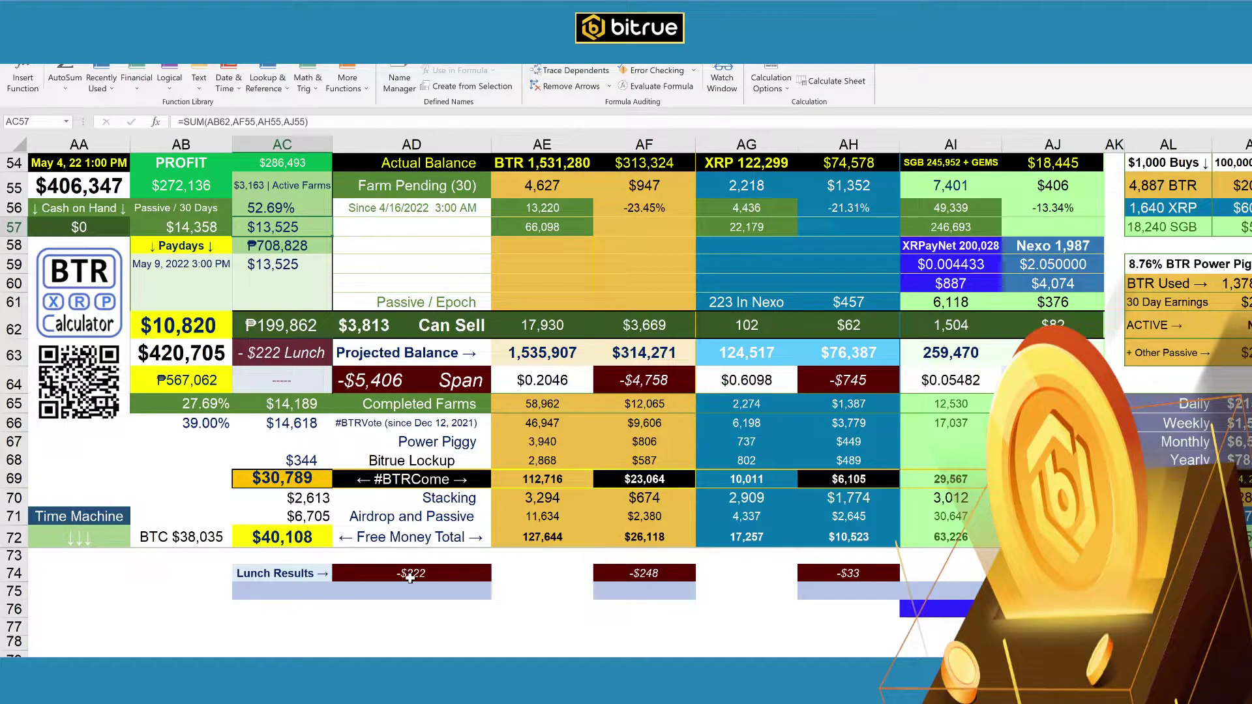
left_click(411, 574)
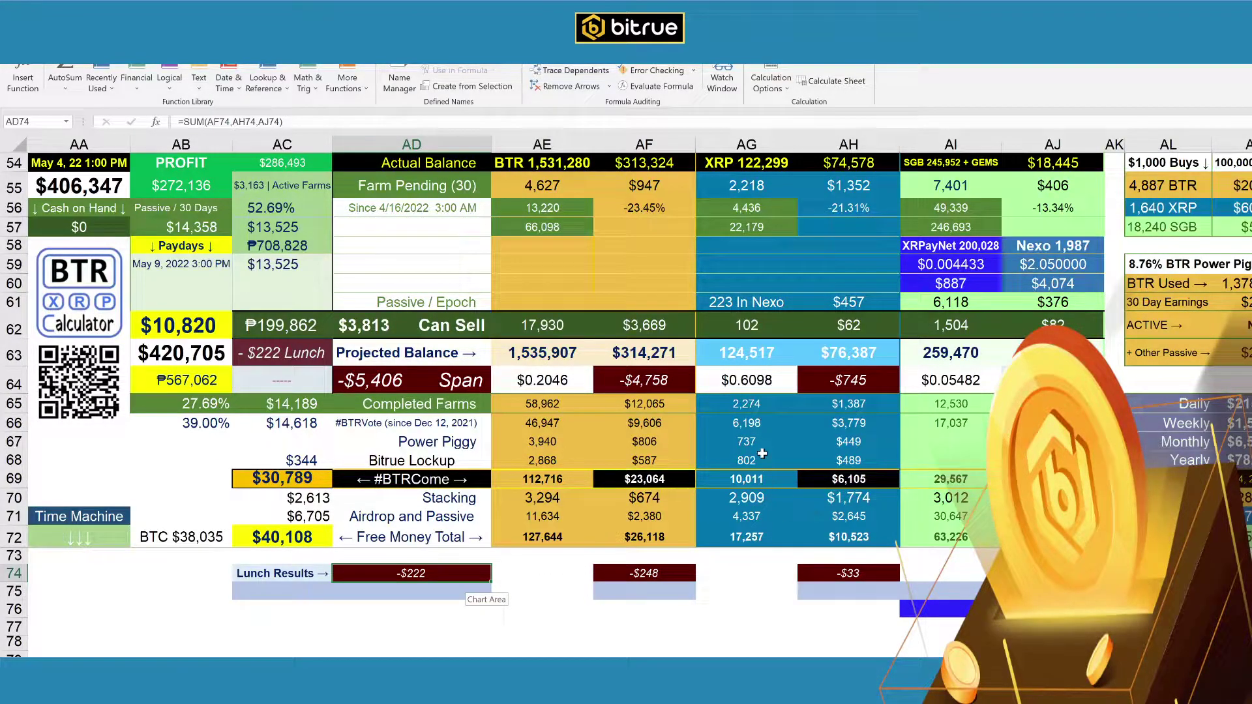
Switch to the mobile wallet in the Android emulator, open Songbird and copy its SGB receive address
key("alt+Tab")
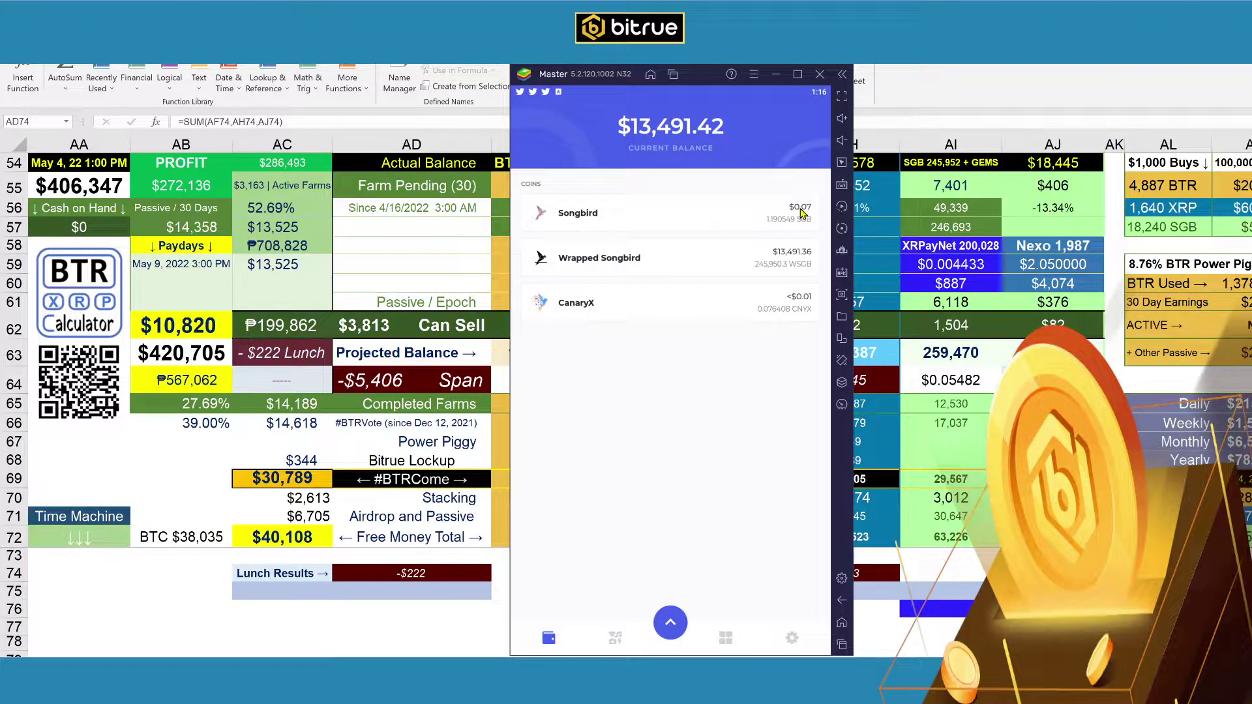
left_click(735, 223)
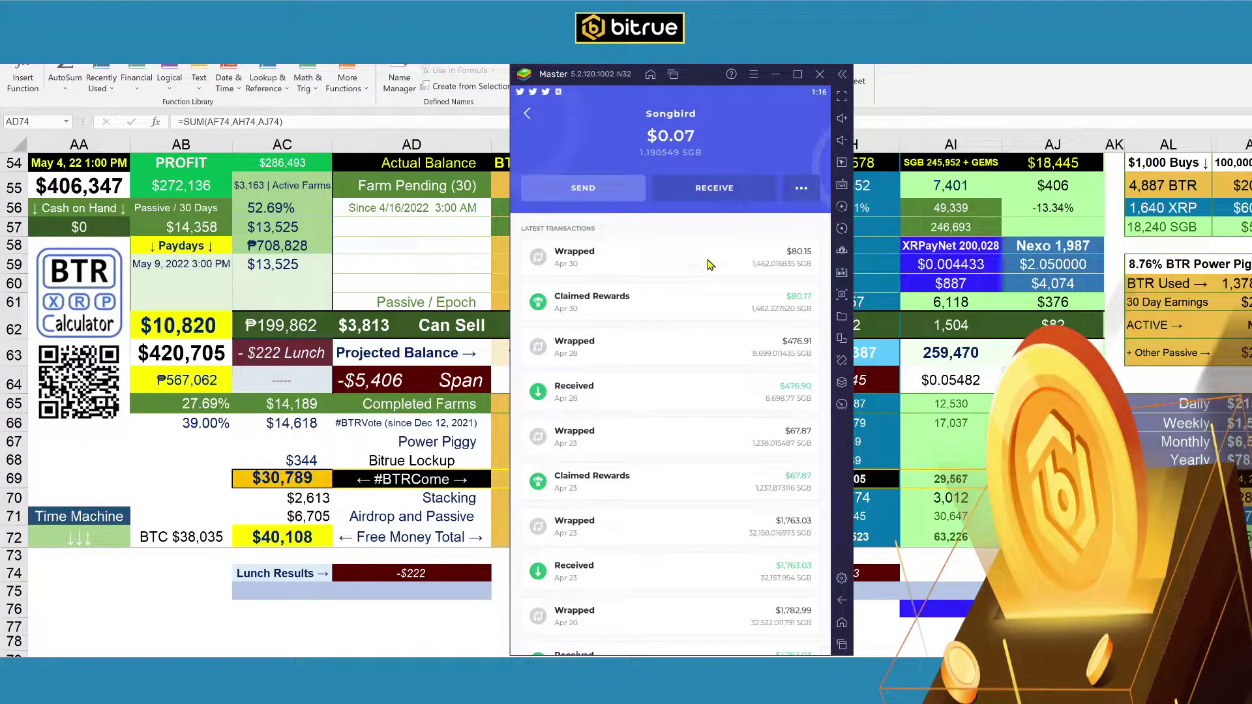
left_click(729, 199)
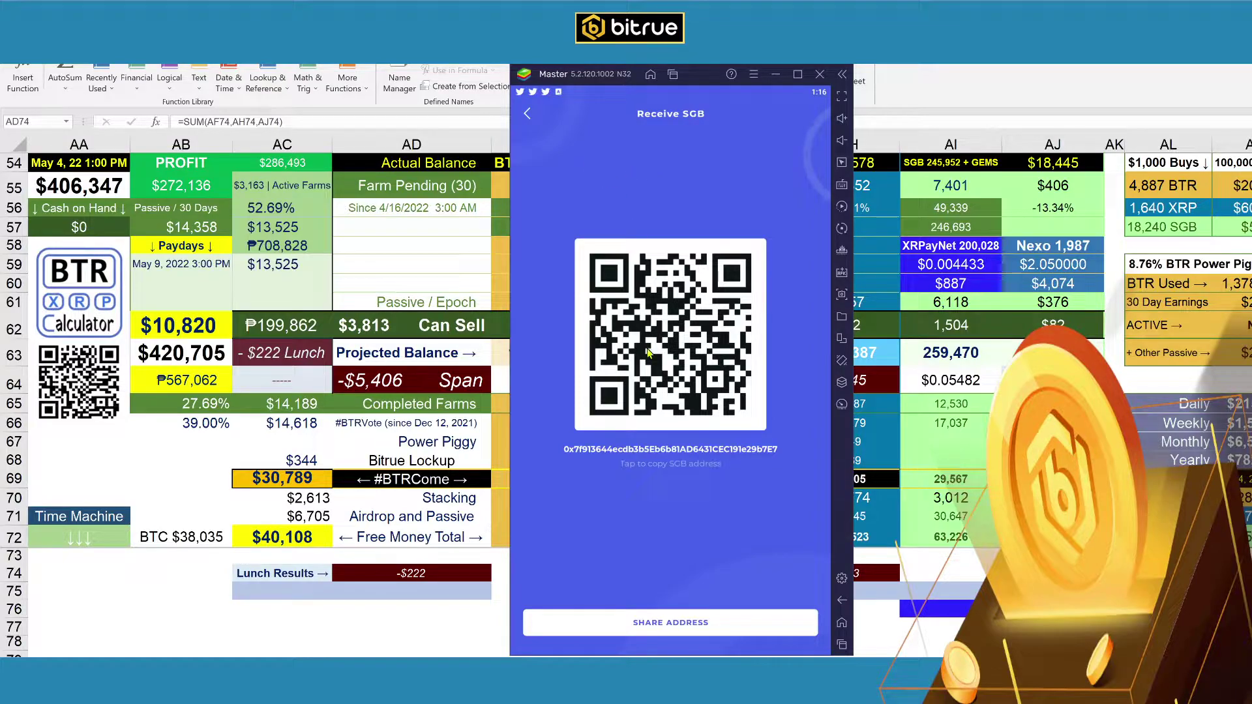
left_click(674, 459)
left_click(527, 113)
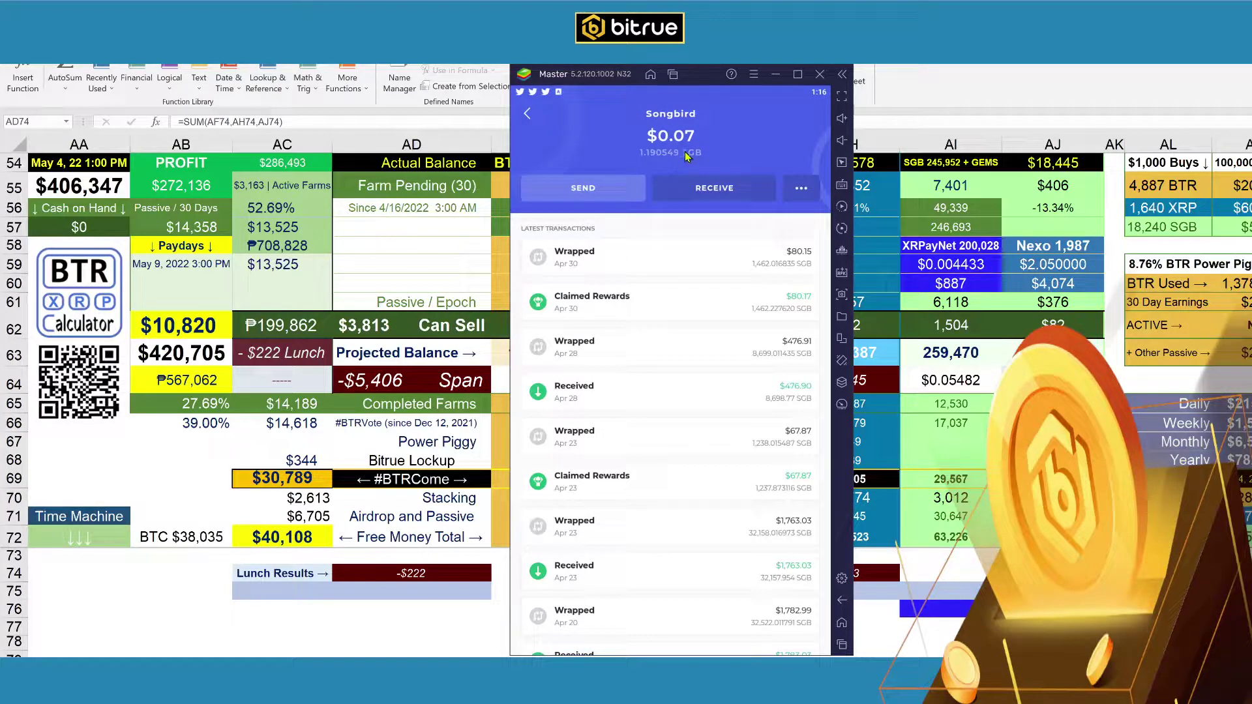
Preview wrapping the maximum Songbird amount from SGB to WSGB, and leave without continuing
left_click(802, 189)
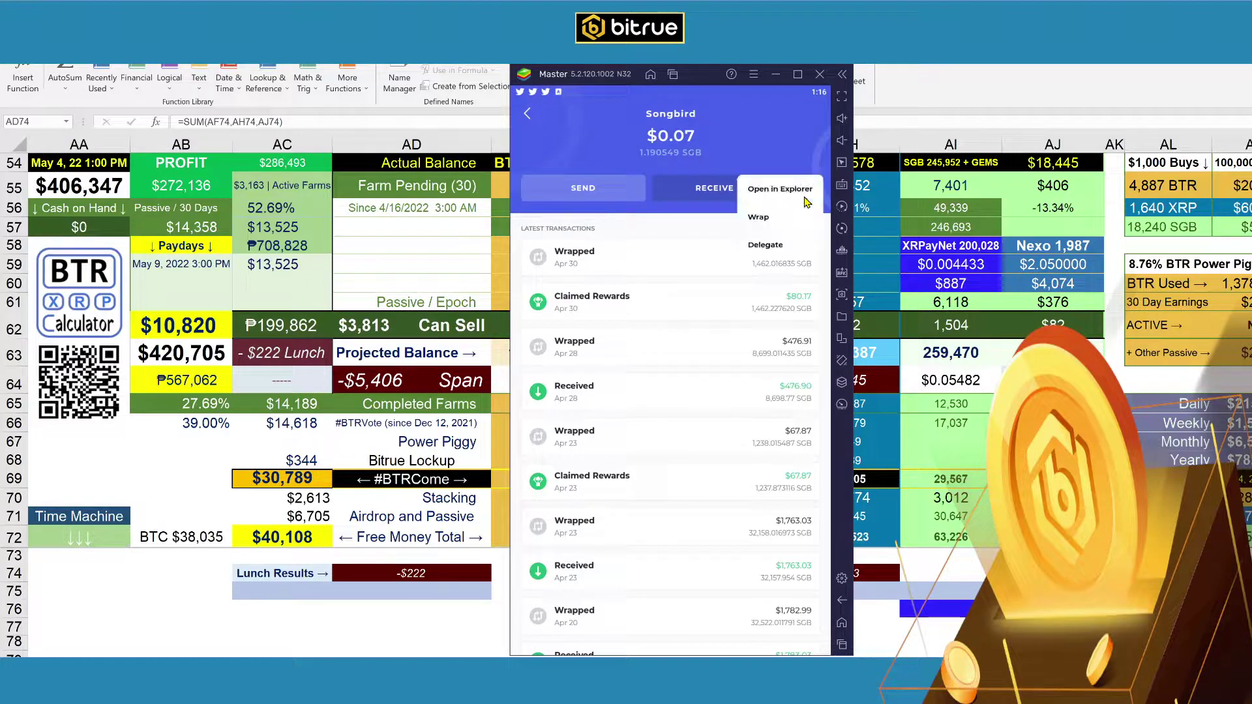
left_click(763, 219)
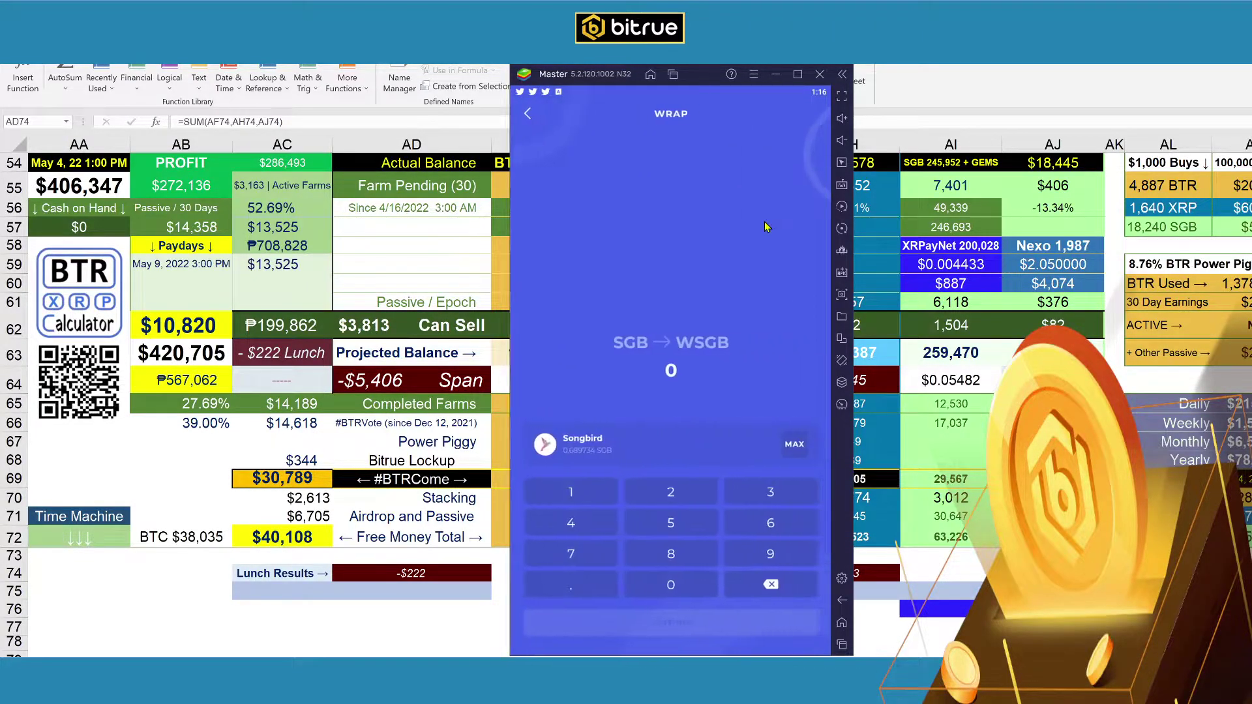
left_click(796, 449)
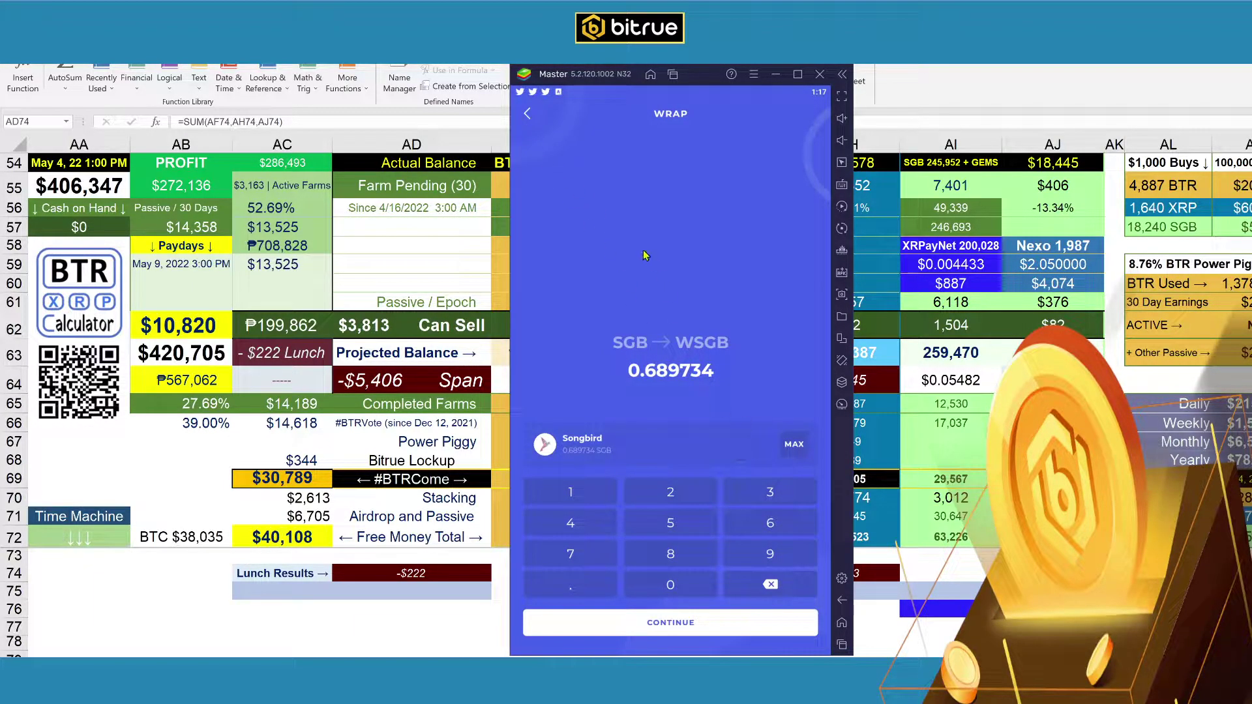
left_click(796, 448)
left_click(528, 113)
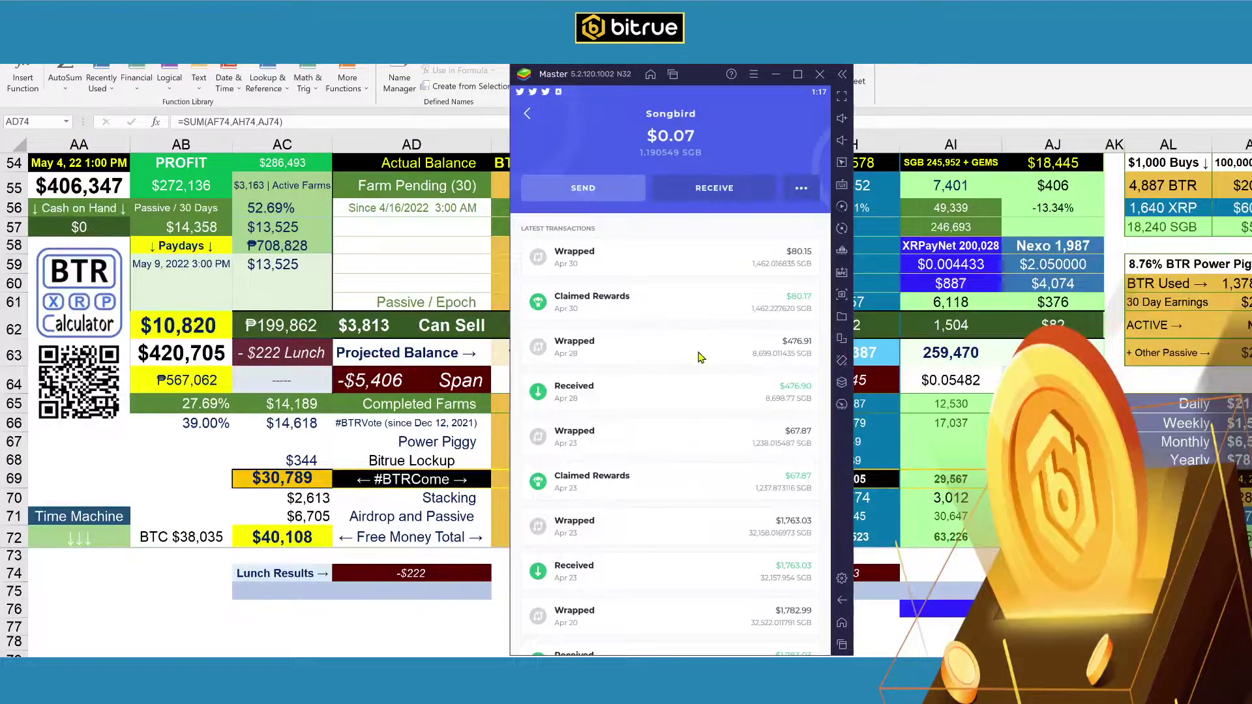
Open the delegation details of Wrapped Songbird to examine its rewards, next epoch and current provider
left_click(527, 114)
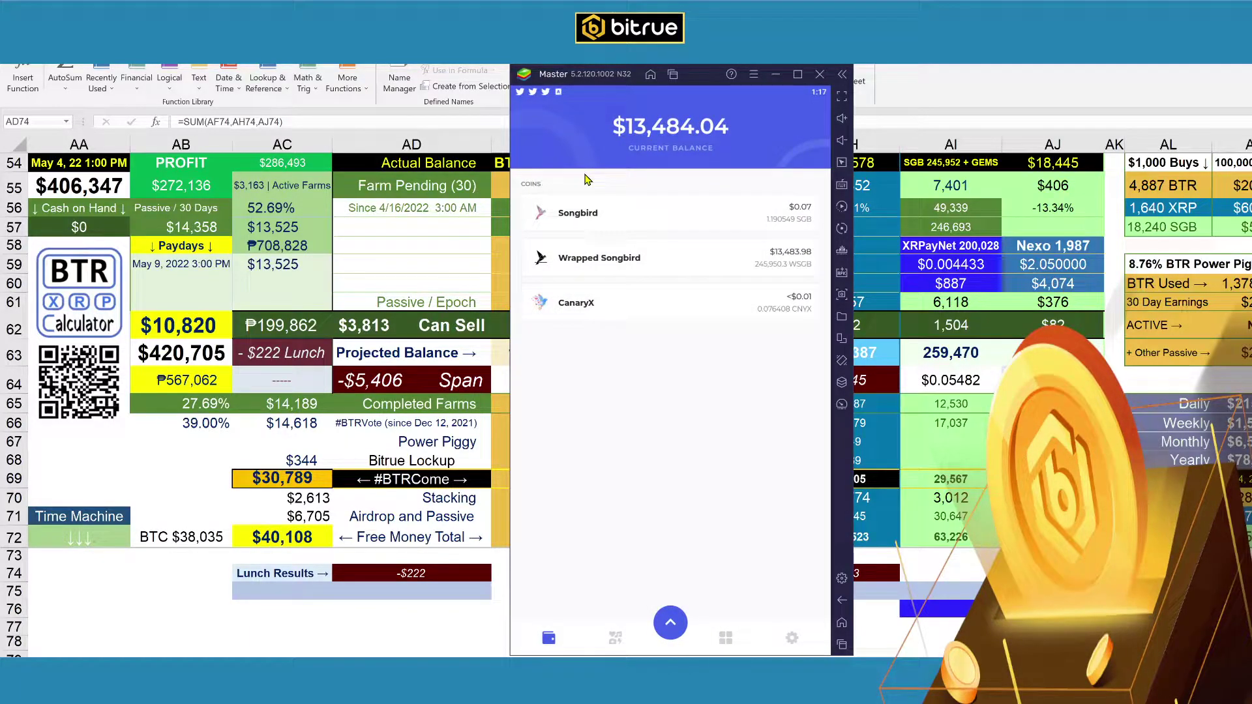
left_click(661, 267)
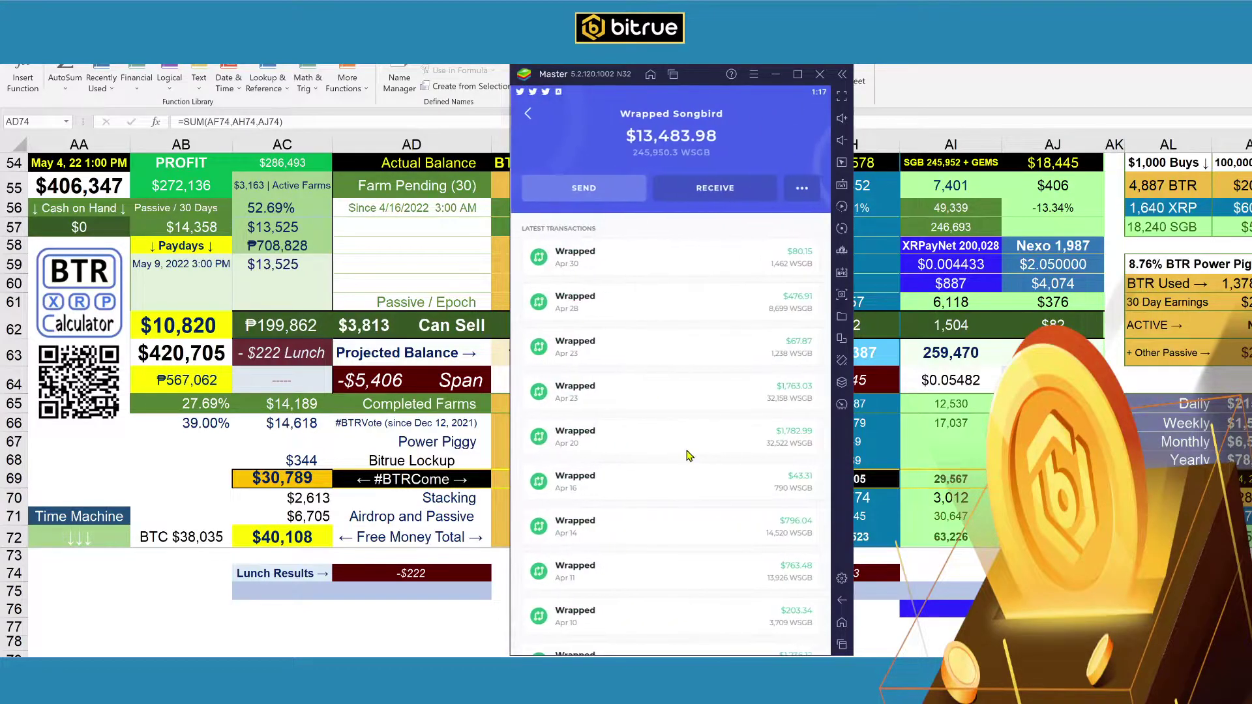
left_click(801, 188)
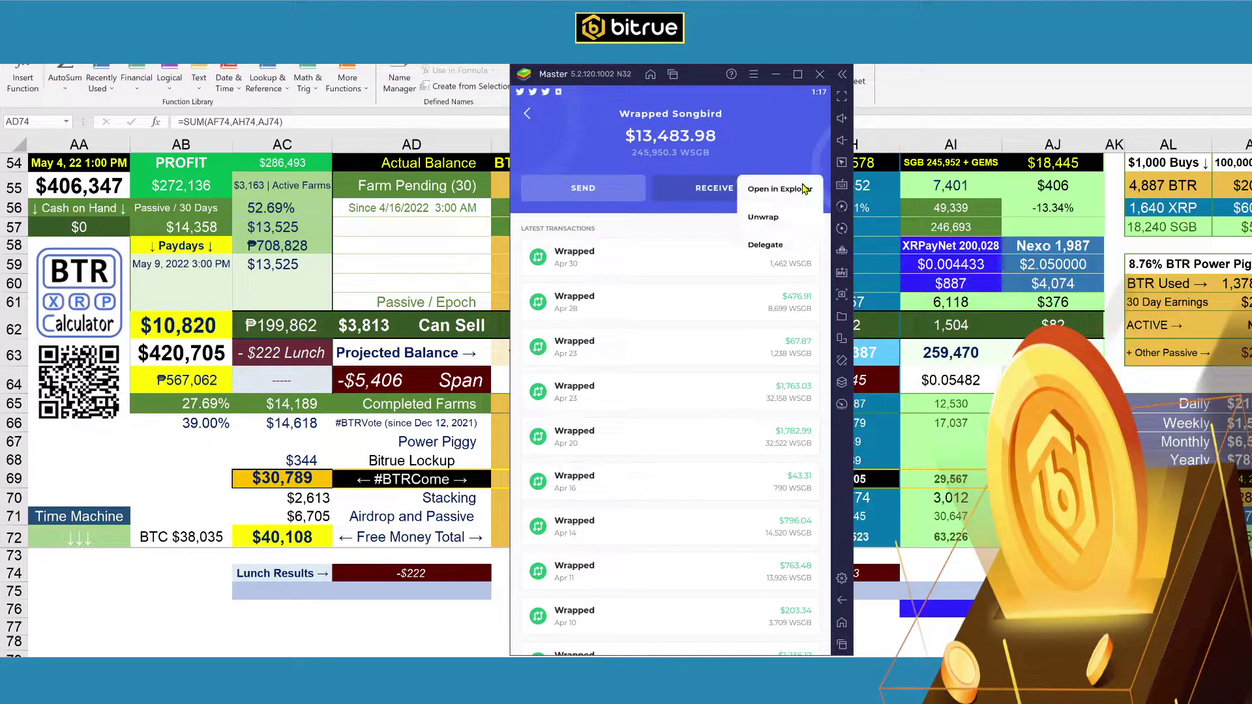
left_click(767, 243)
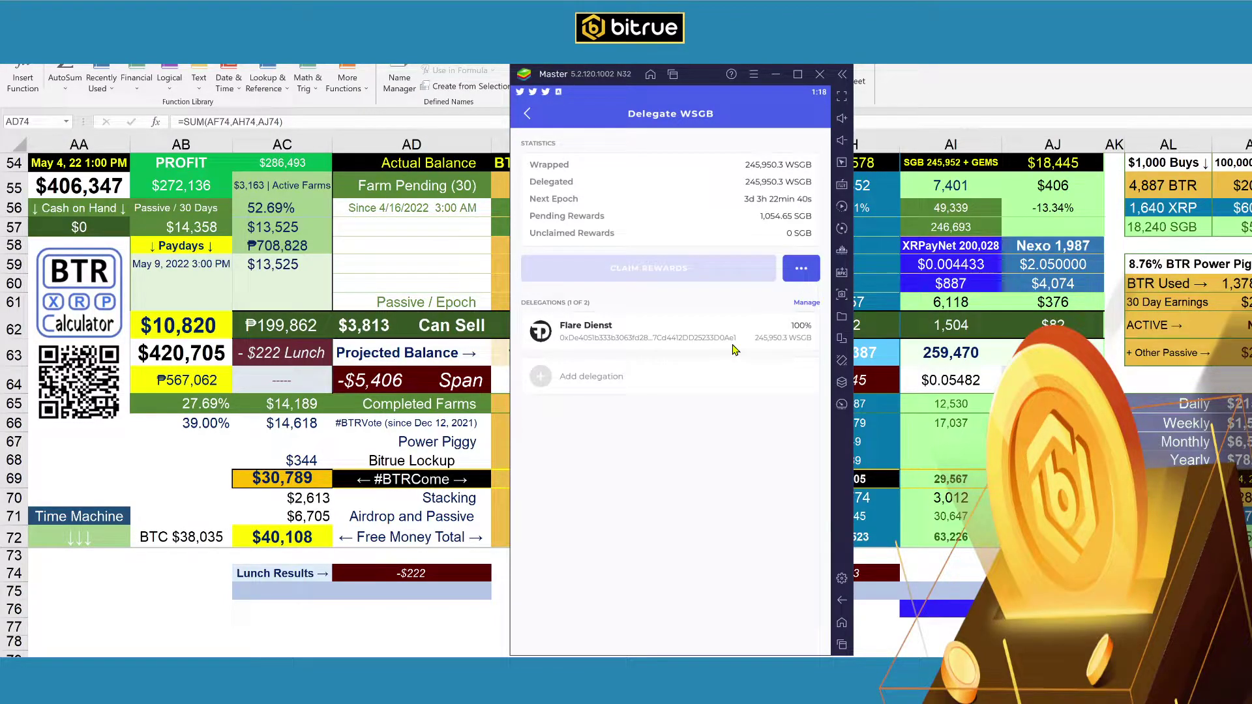
Browse the providers available for an additional WSGB delegation and leave the delegation screens without choosing one
left_click(559, 379)
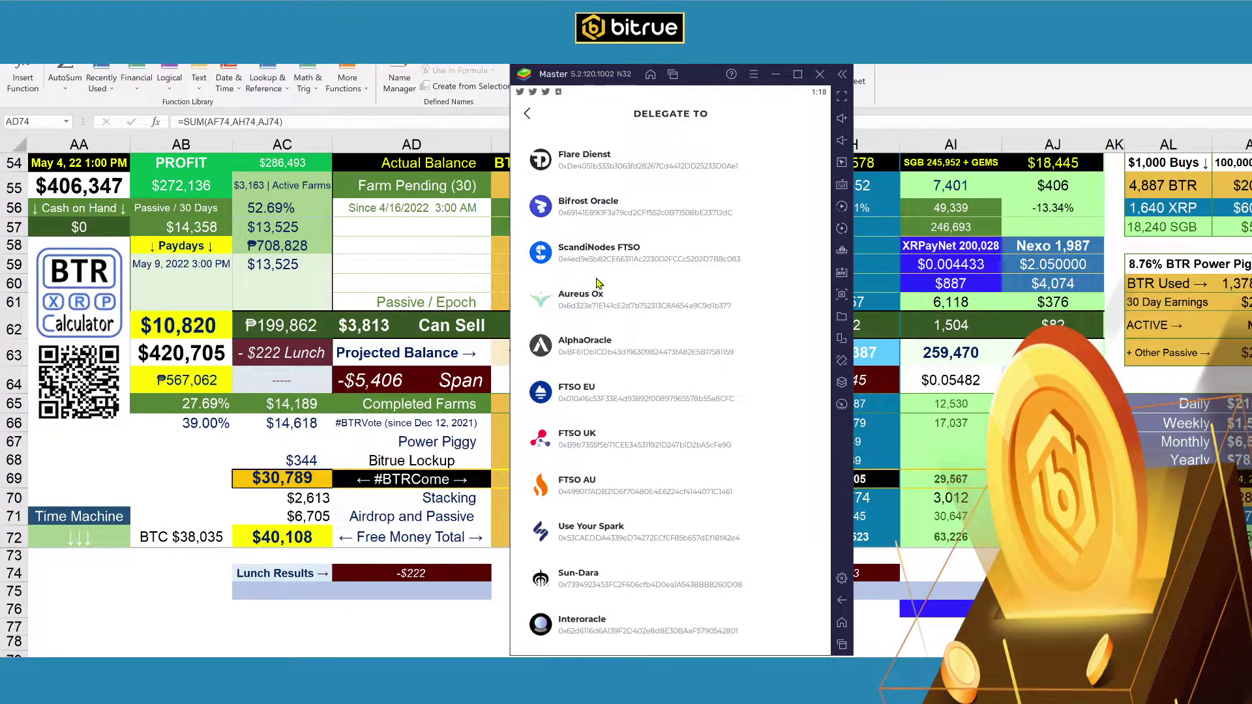
scroll(613, 450, "down", 5)
scroll(618, 456, "up", 5)
left_click(527, 114)
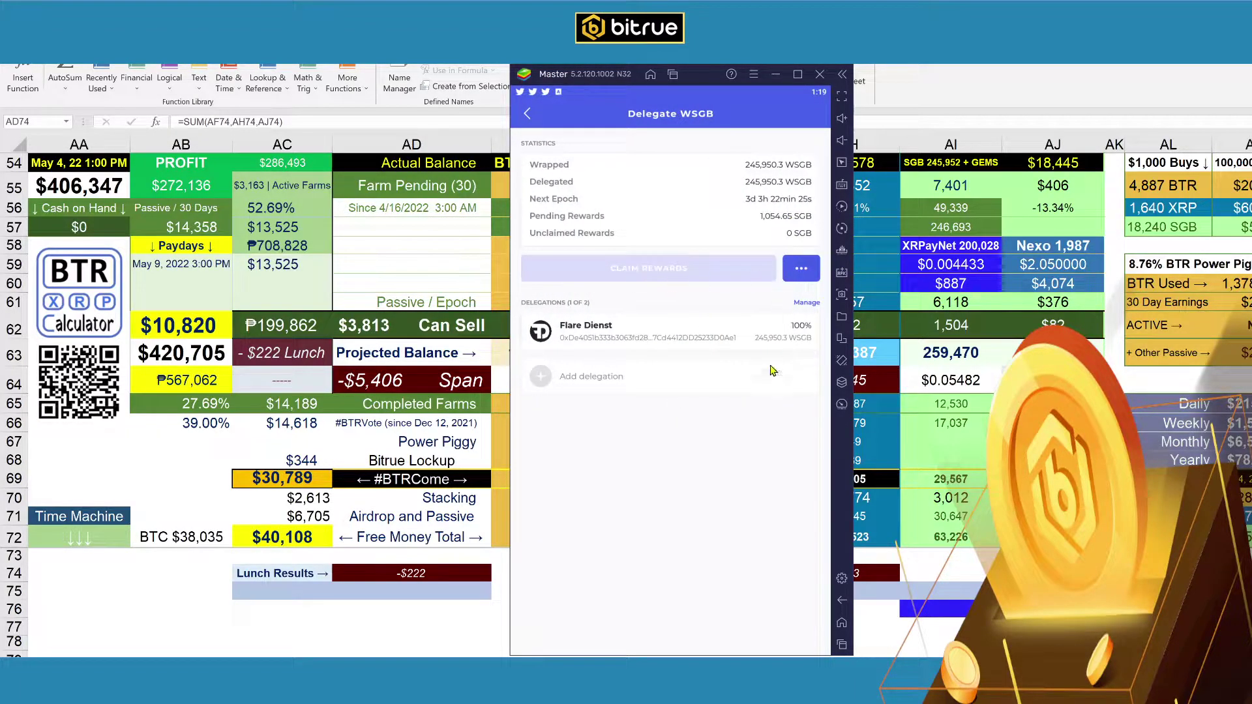
left_click(528, 115)
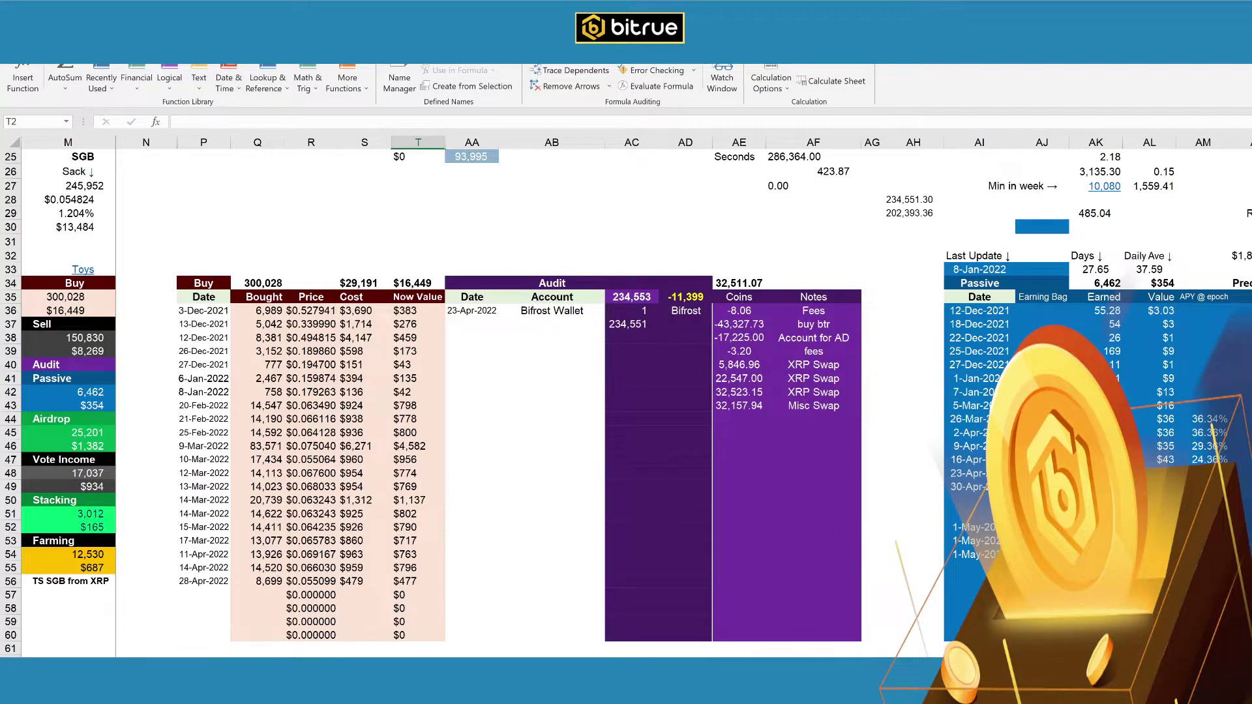
Switch back to the spreadsheet and review the SGB sheet's ledger columns, going to its Stacking section
scroll(652, 391, "right", 10)
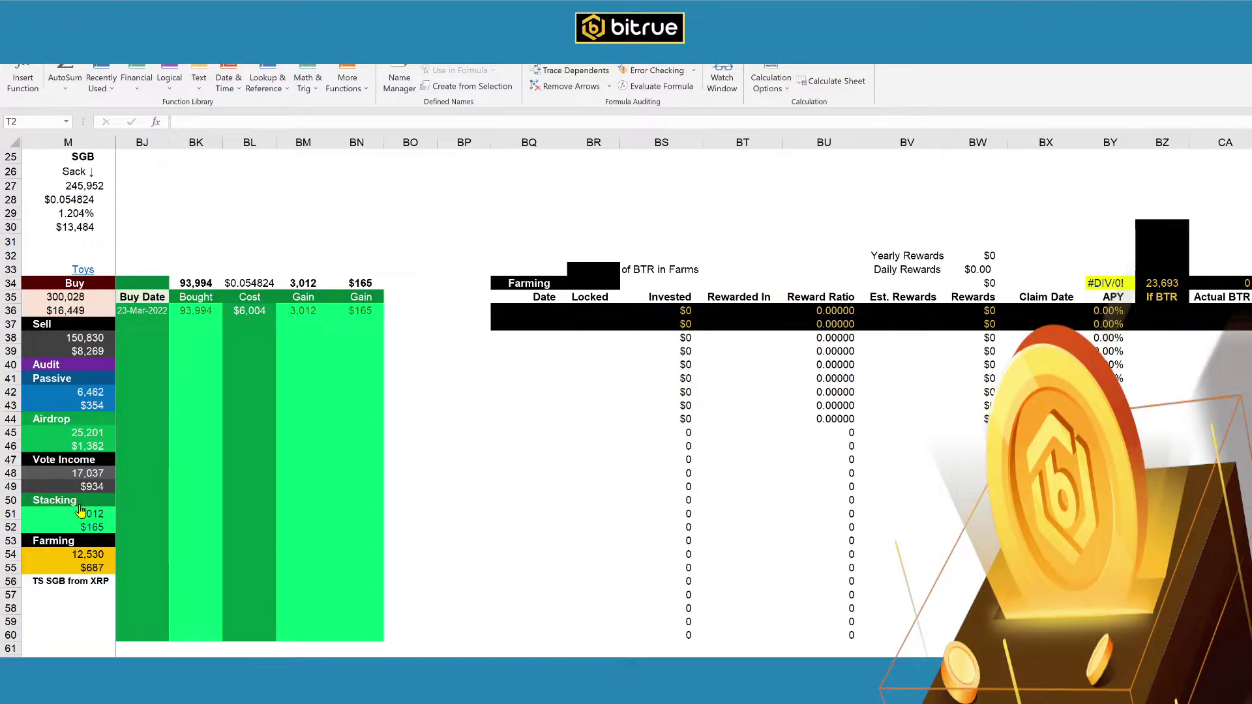
left_click(79, 498)
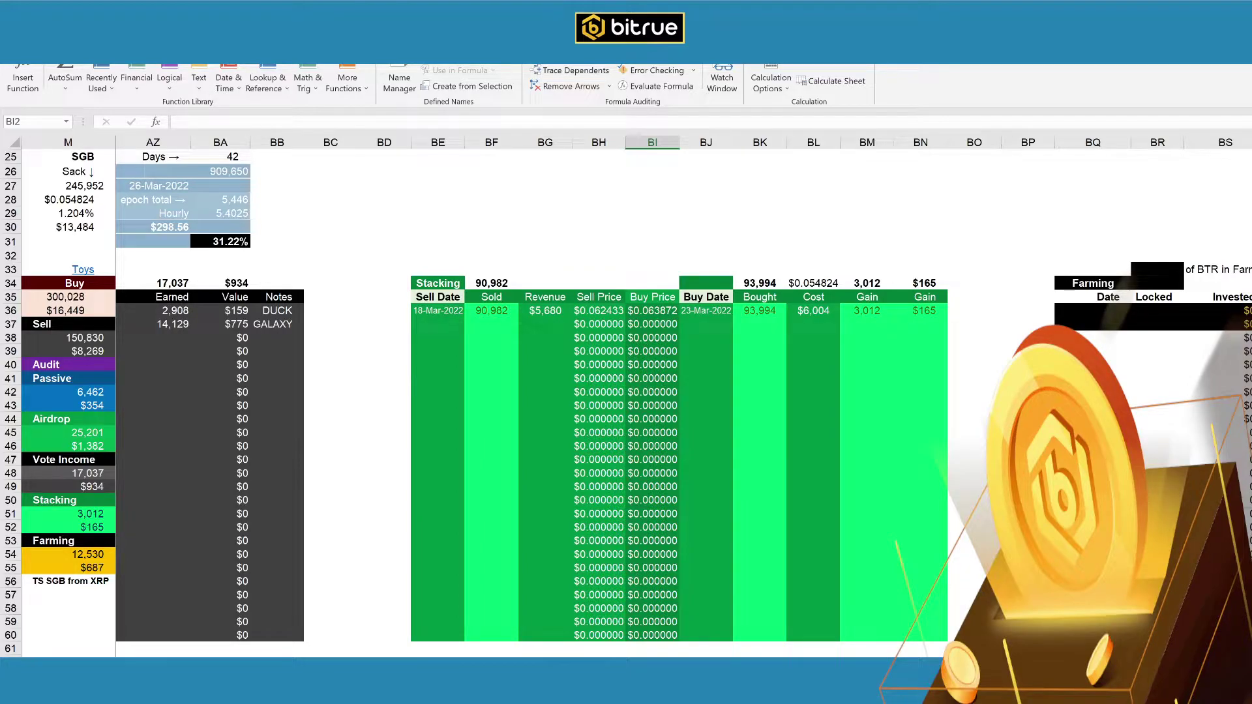
Go back to the SGB sheet's Passive section and highlight its early epoch entries, and the 26-Mar-2022 to 30-Apr-2022 rows from Date to APY
scroll(683, 391, "left", 5)
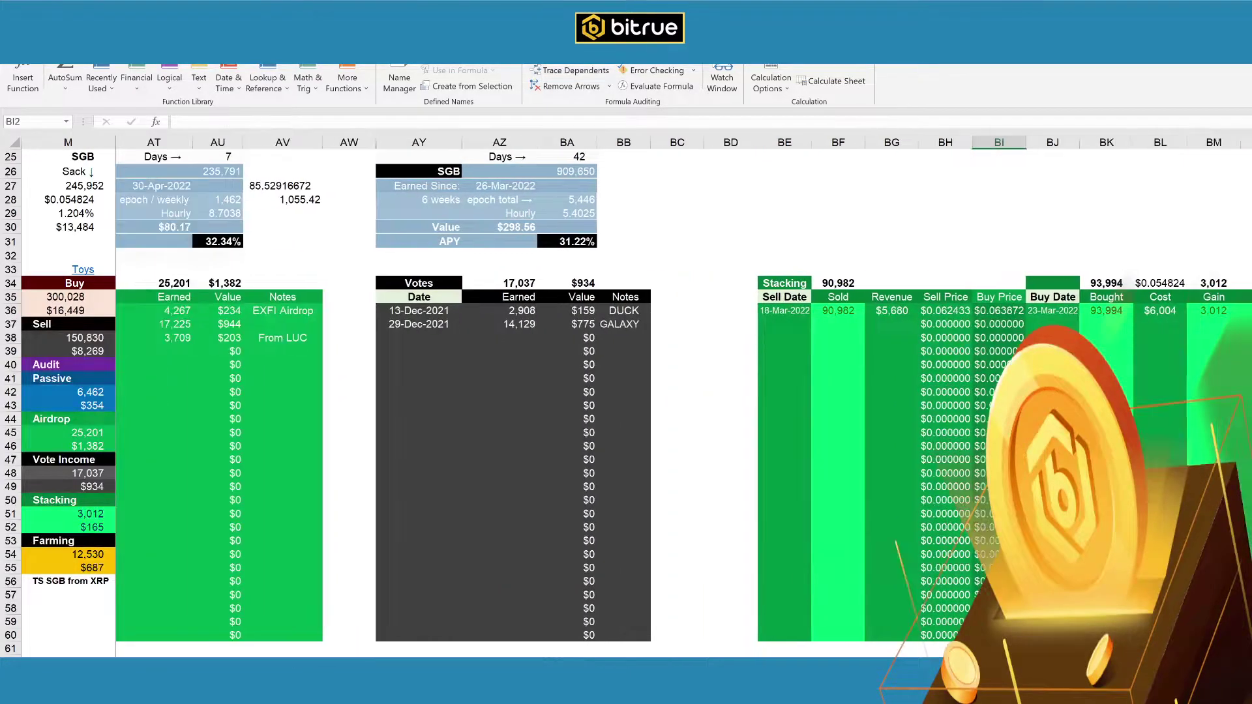
scroll(684, 391, "left", 4)
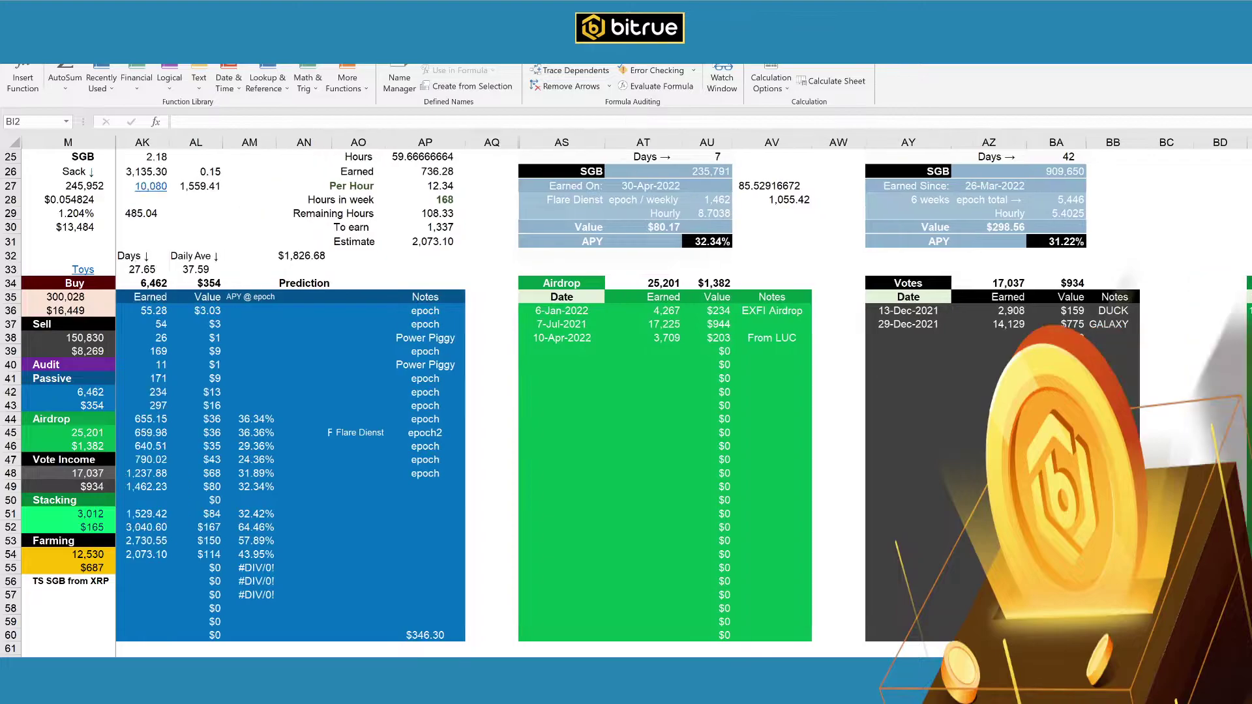
scroll(683, 391, "left", 2)
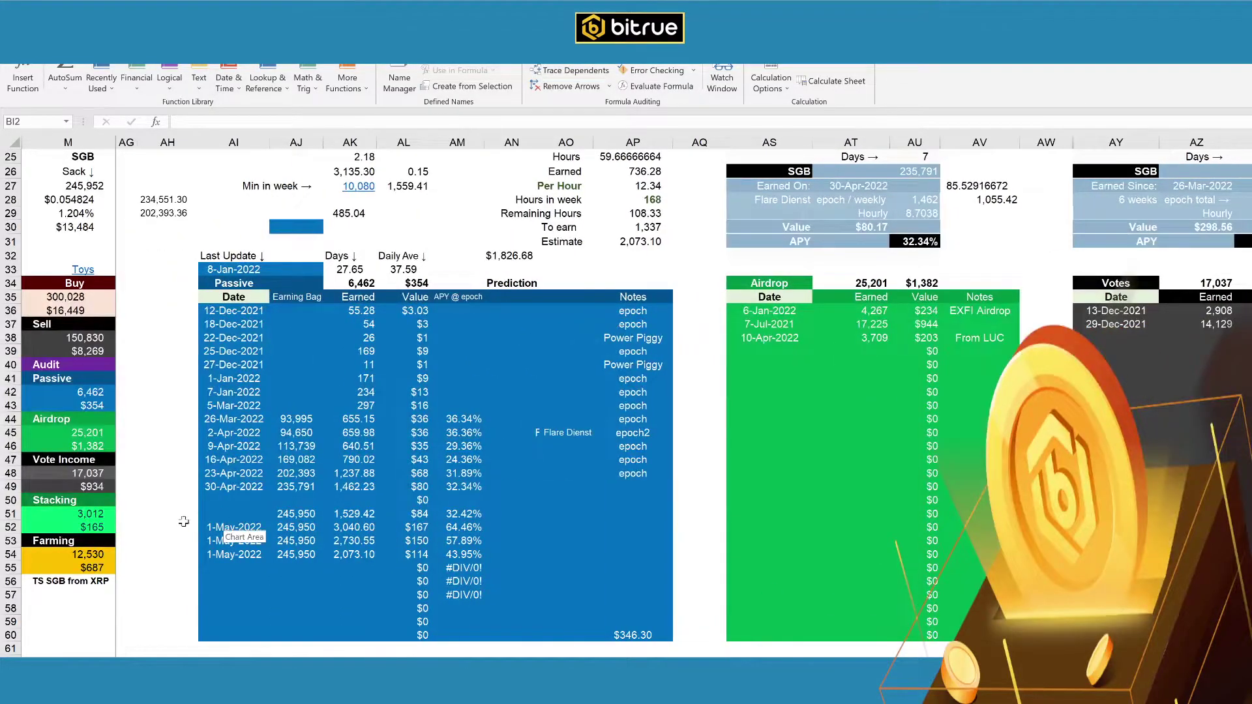
left_click_drag(335, 328, 512, 378)
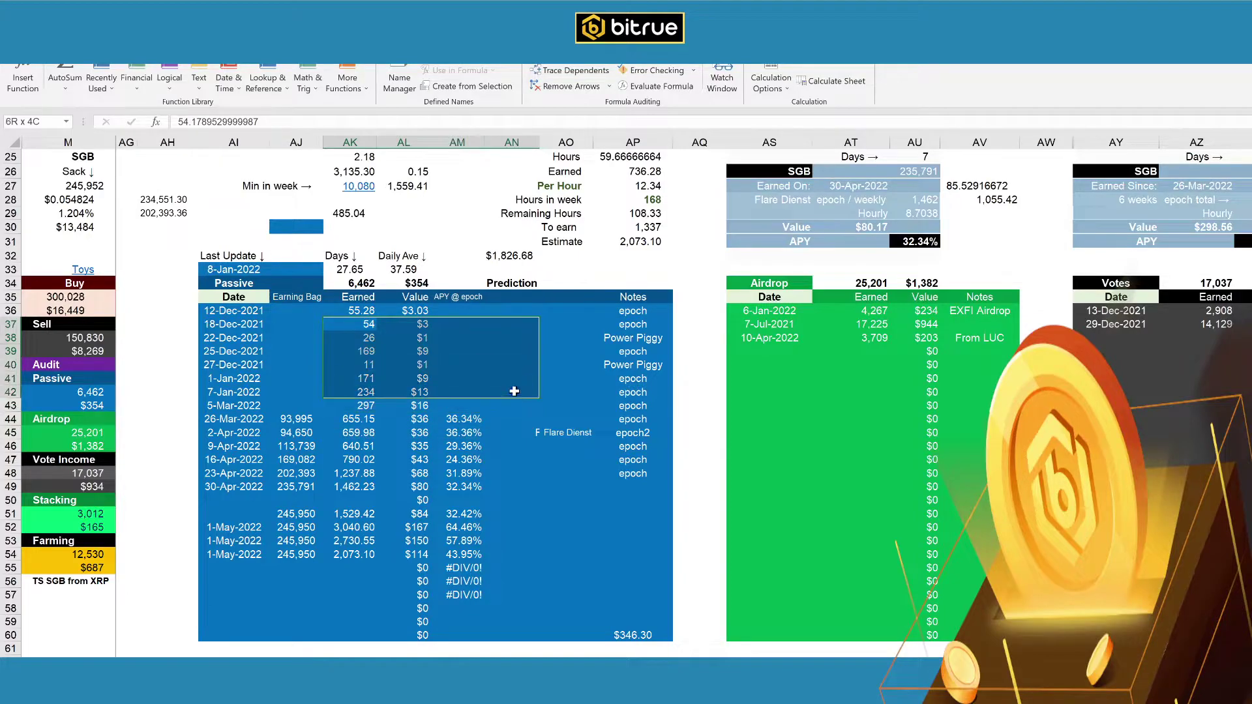
left_click(403, 501)
left_click_drag(254, 422, 469, 489)
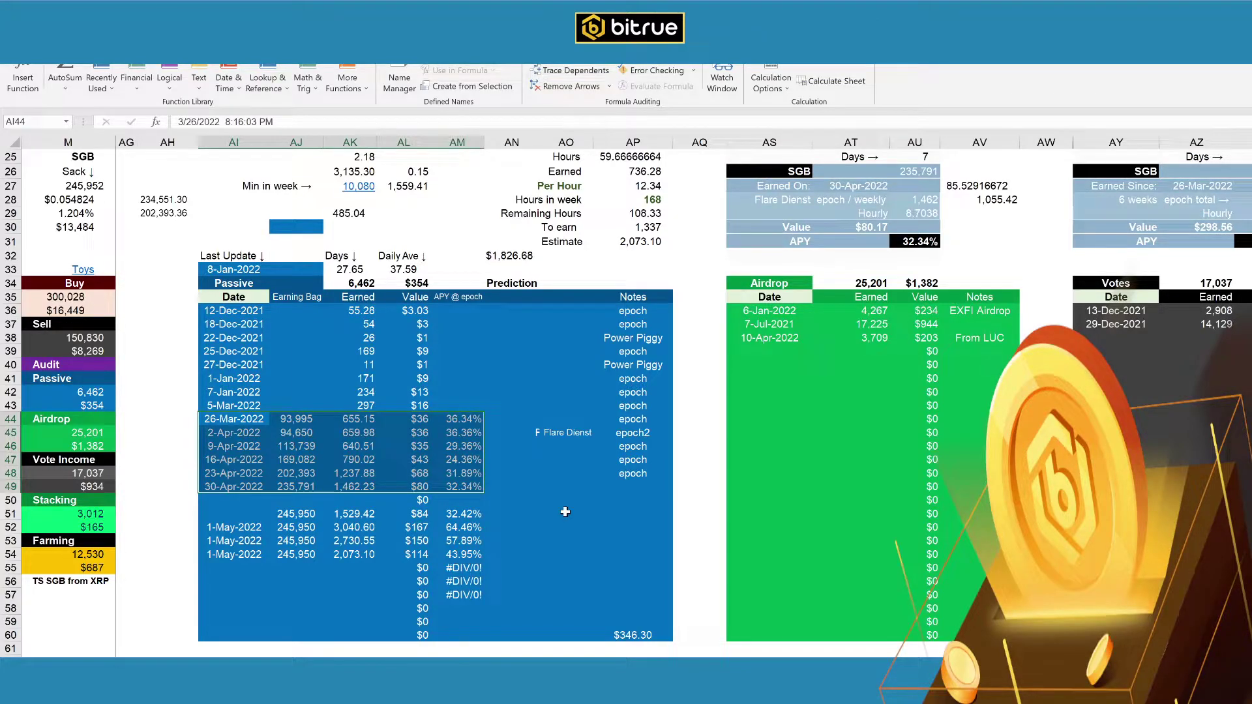
Inspect the 30-Apr-2022 earned amount and epoch APY, along with the projected earnings and dollar value in row 51
left_click(336, 486)
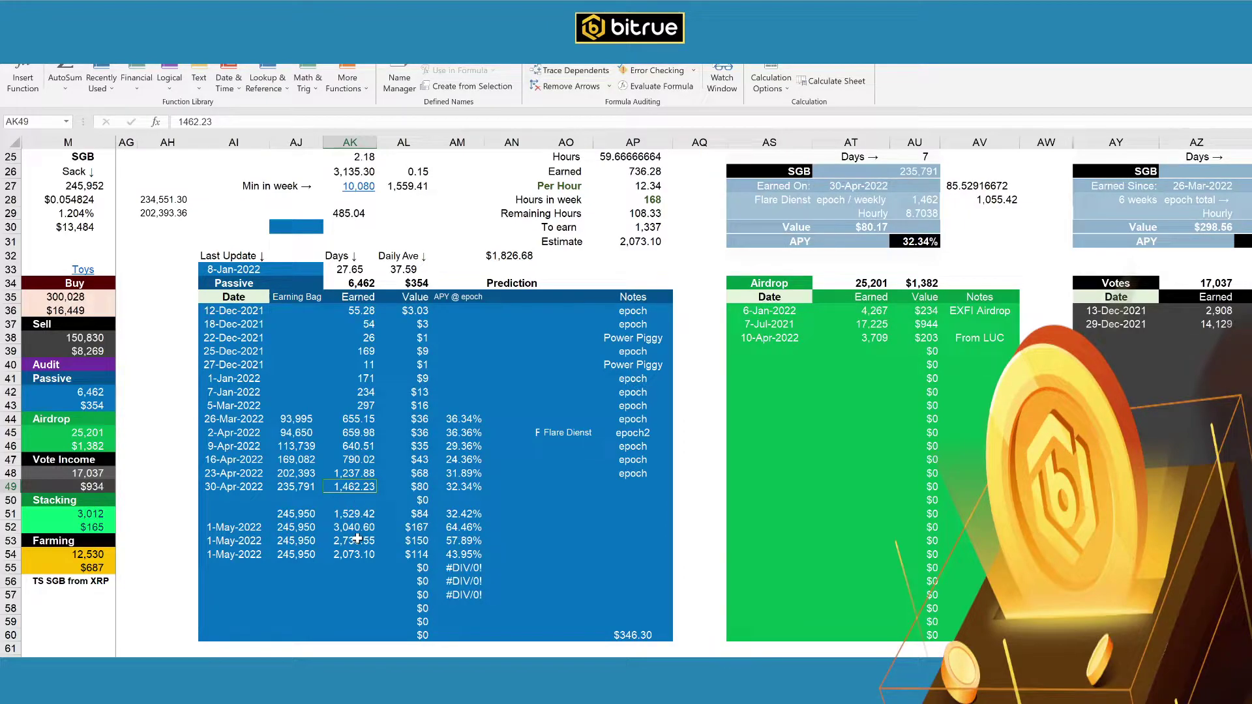
left_click(454, 487)
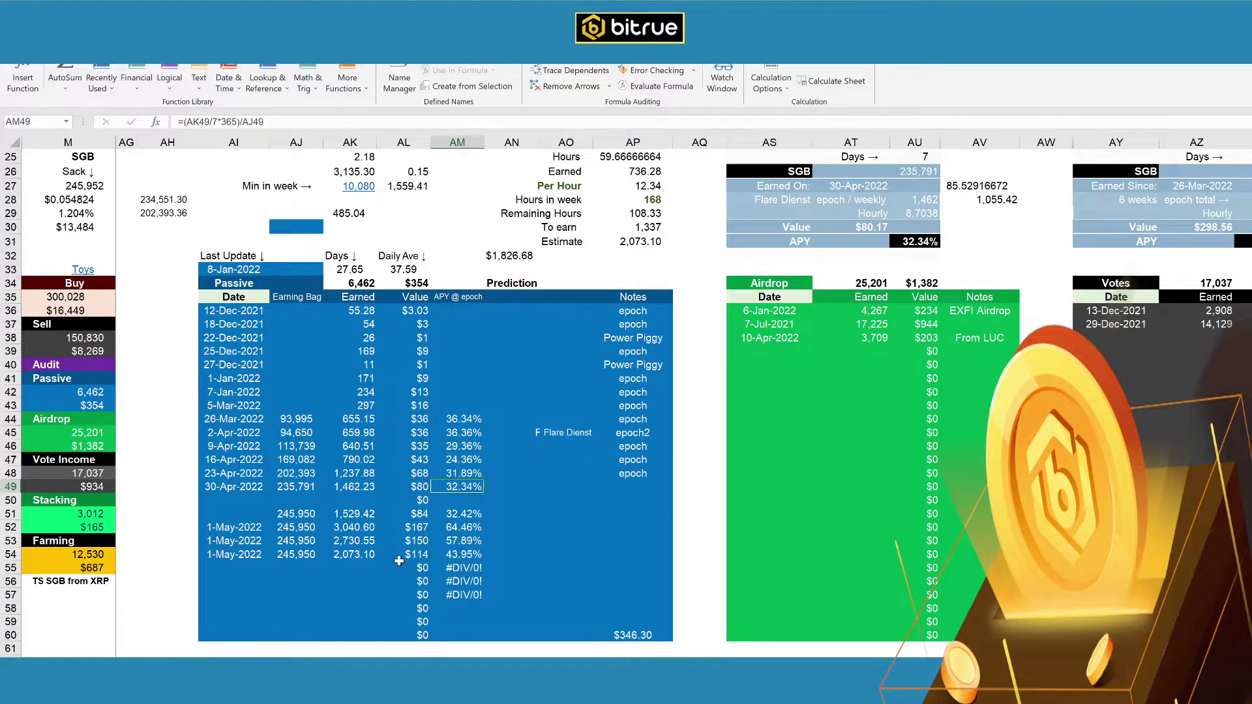
left_click(347, 516)
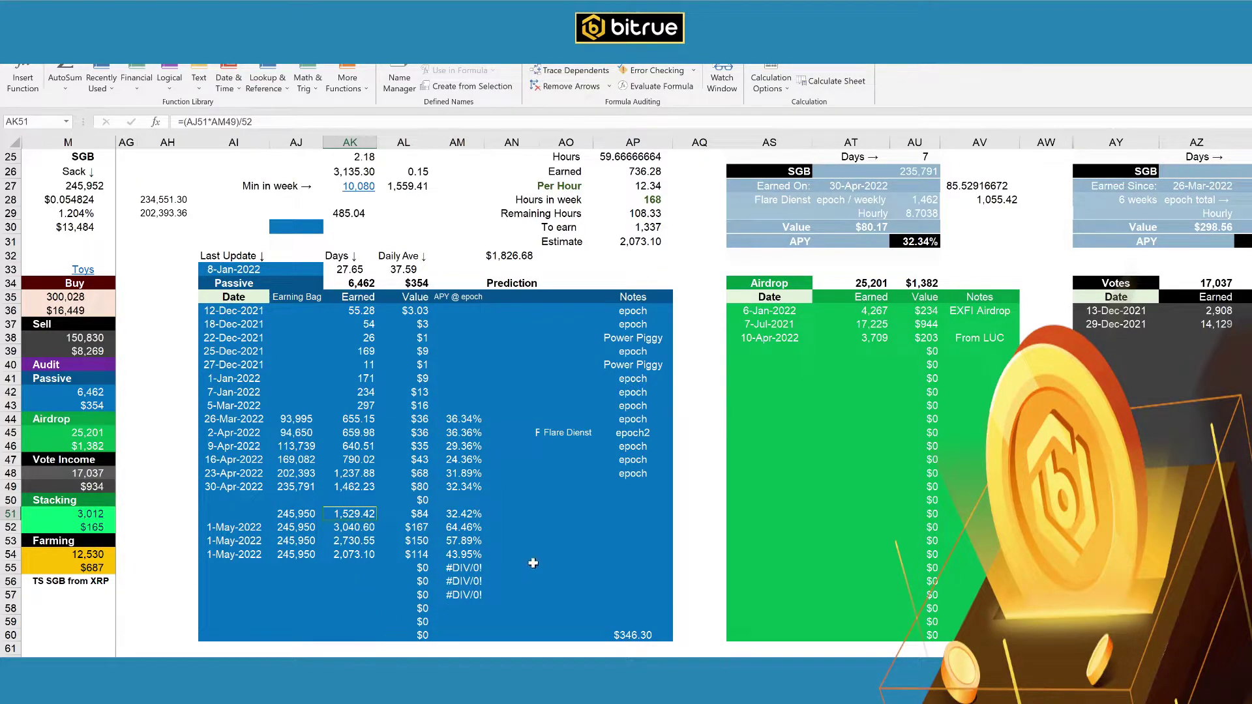
left_click(421, 514)
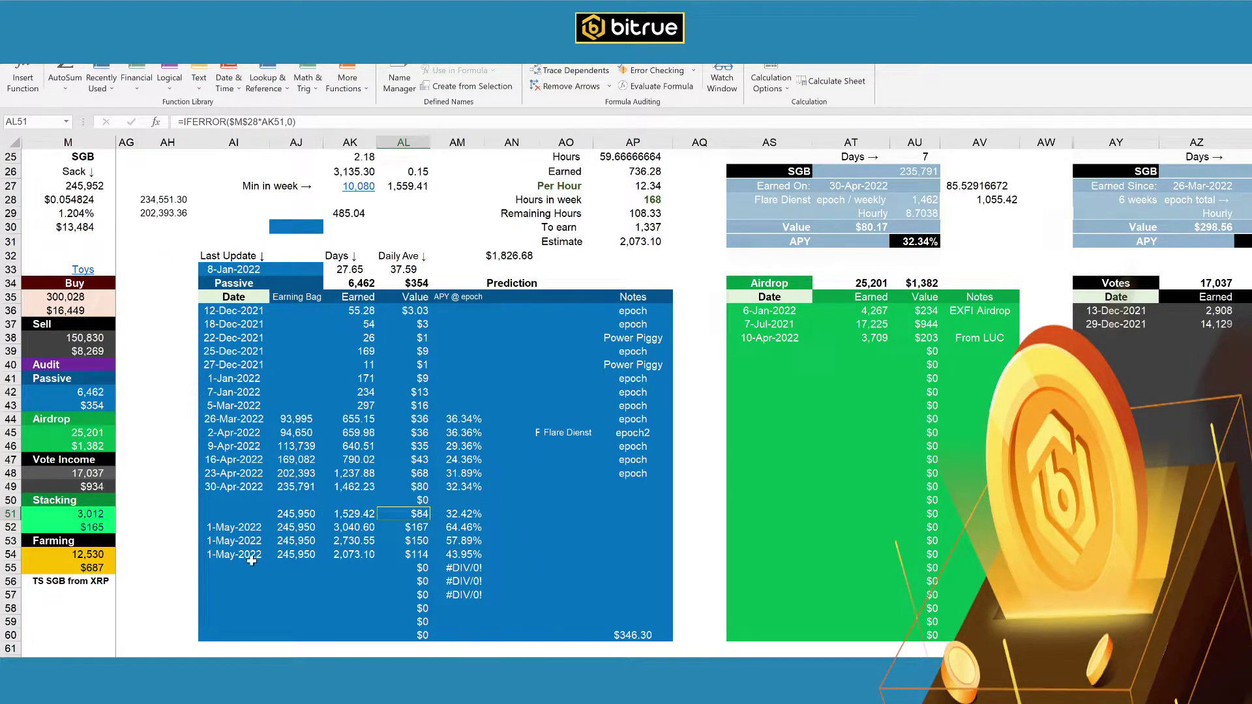
Return to the BTR/XRP calculator sheet and inspect its Power Piggy and Bitrue Lockup rows
key("ctrl+Page_Up")
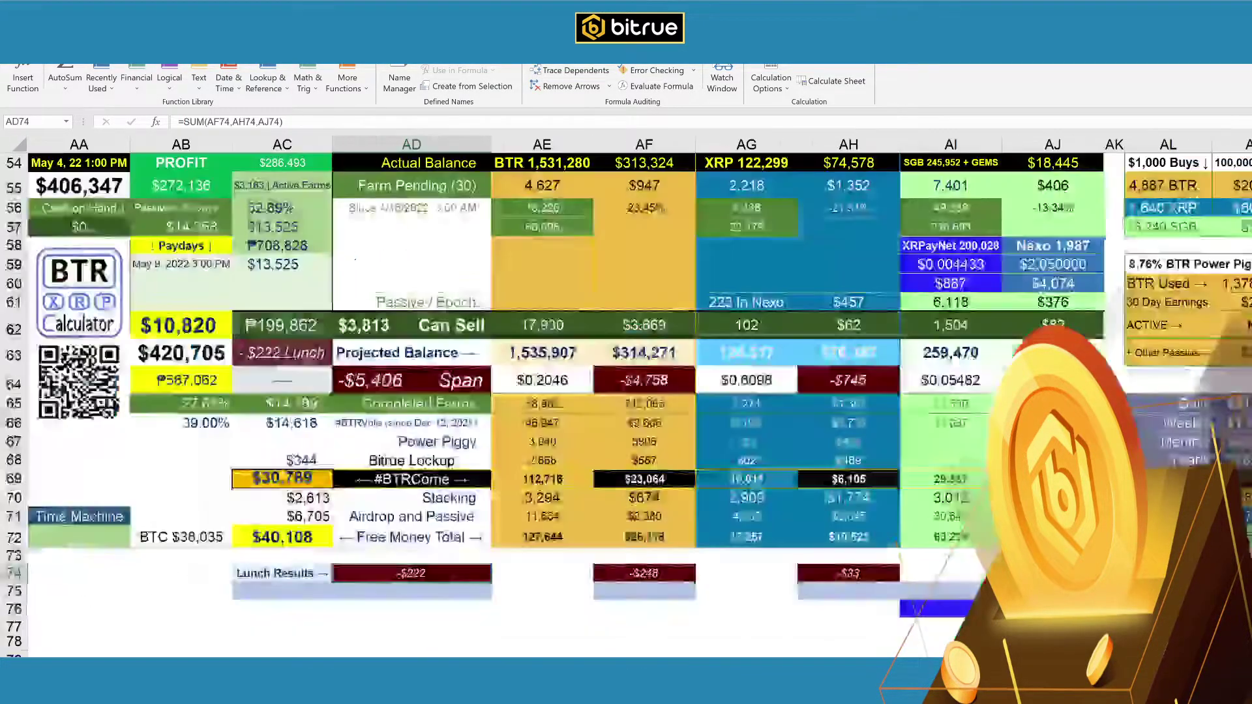
left_click(817, 434)
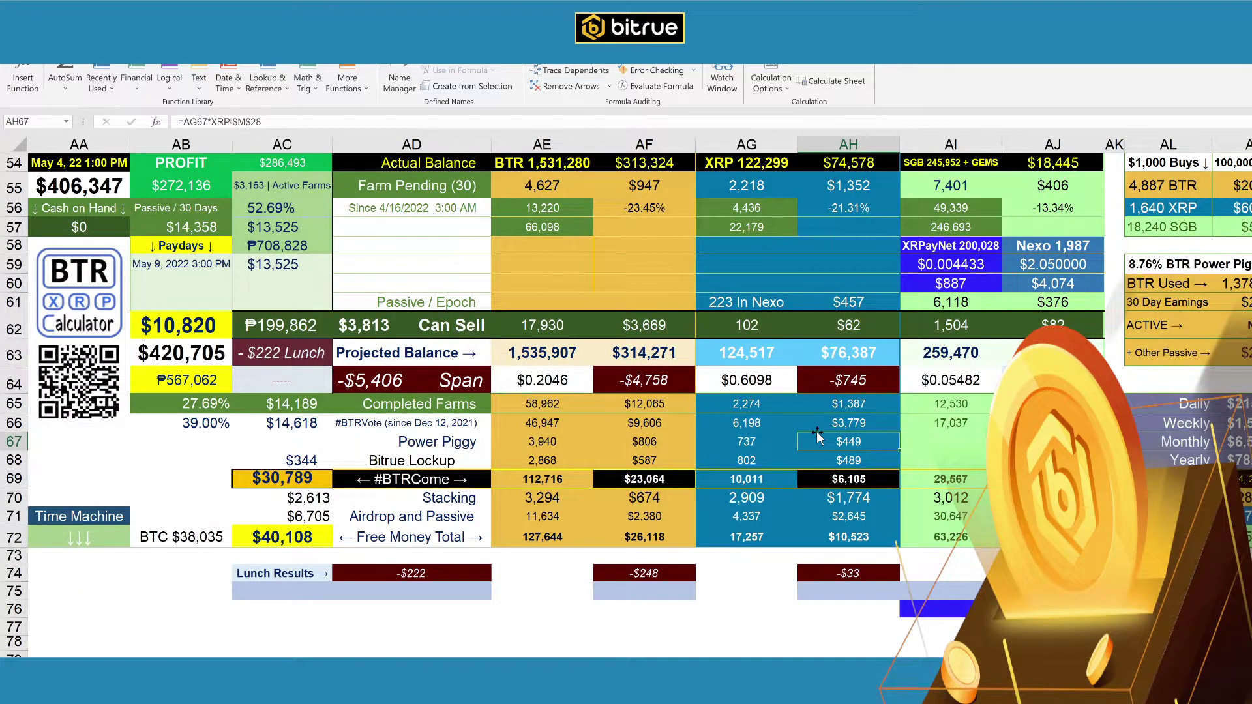
left_click(473, 440)
left_click(435, 459)
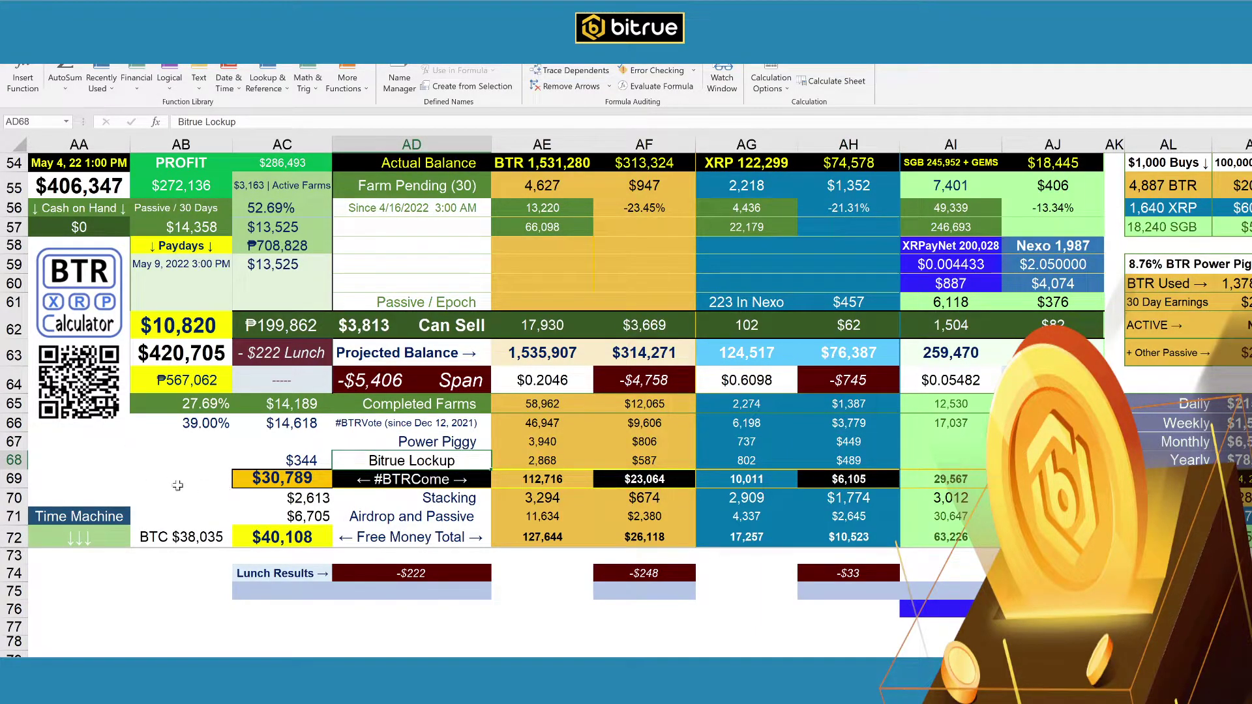
left_click(191, 493)
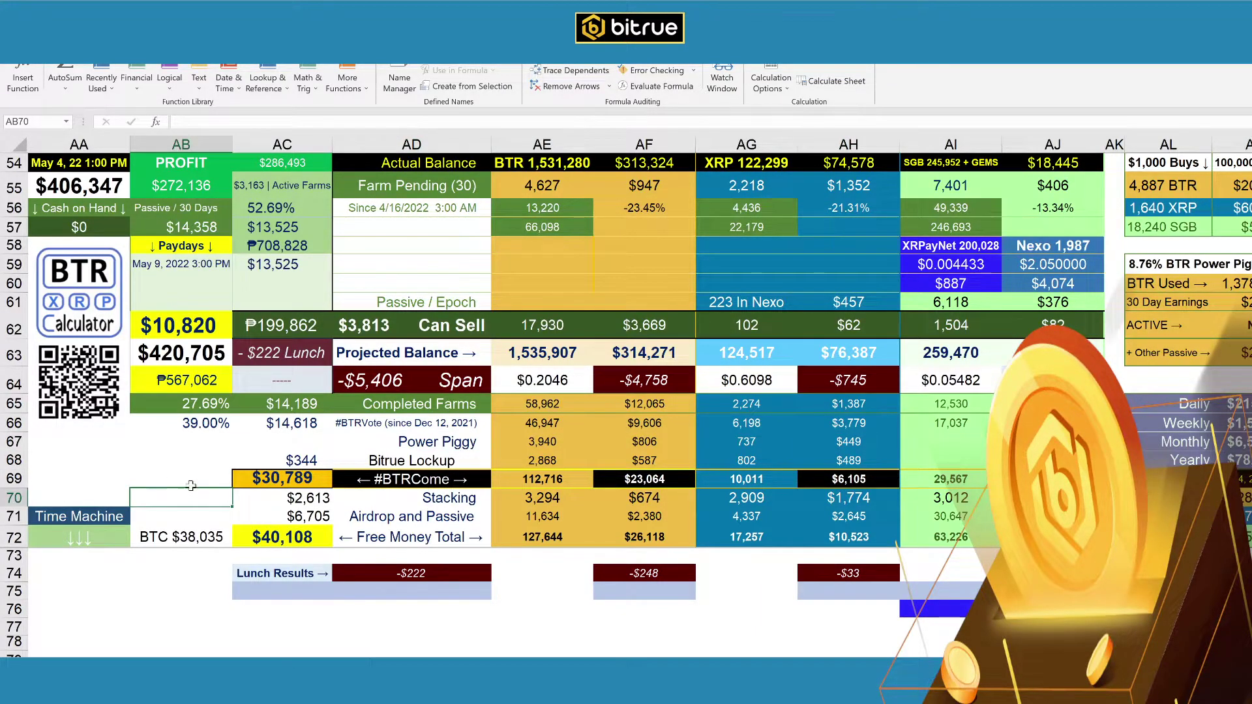
left_click(183, 456)
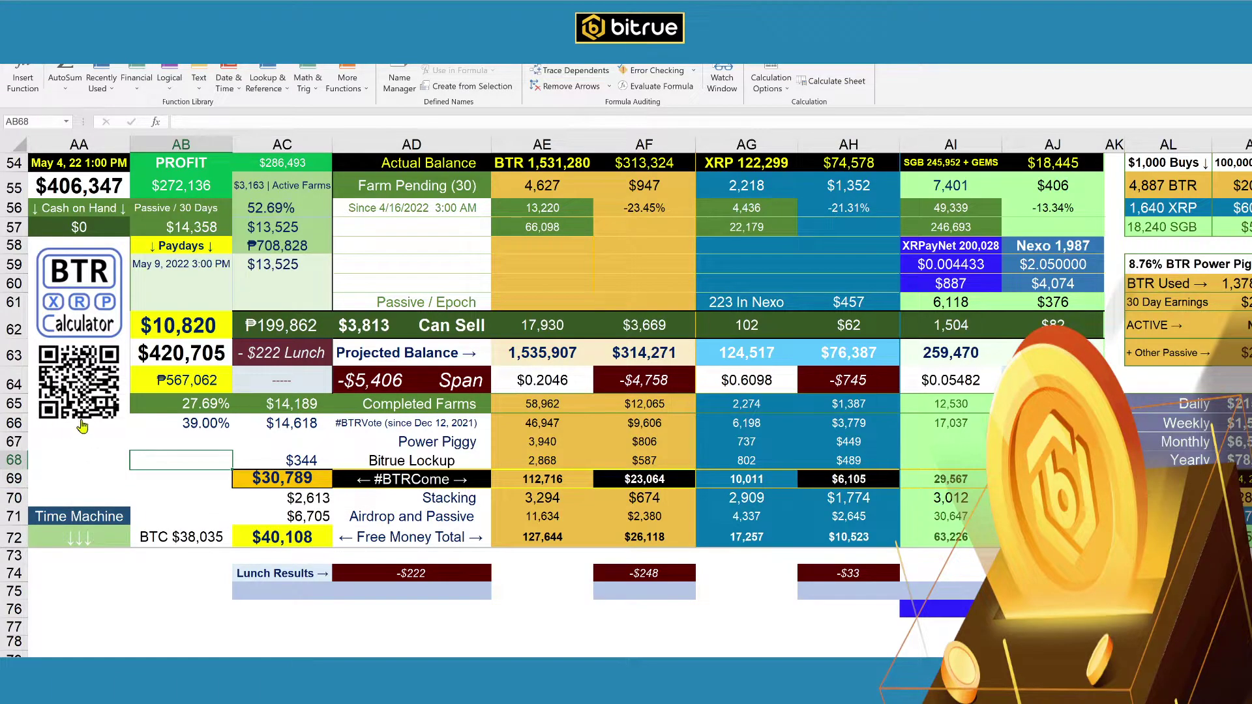
Bring up the smiley face sheet, return to the calculator and review the Lunch Results and Dinner figures below the totals
left_click(388, 425)
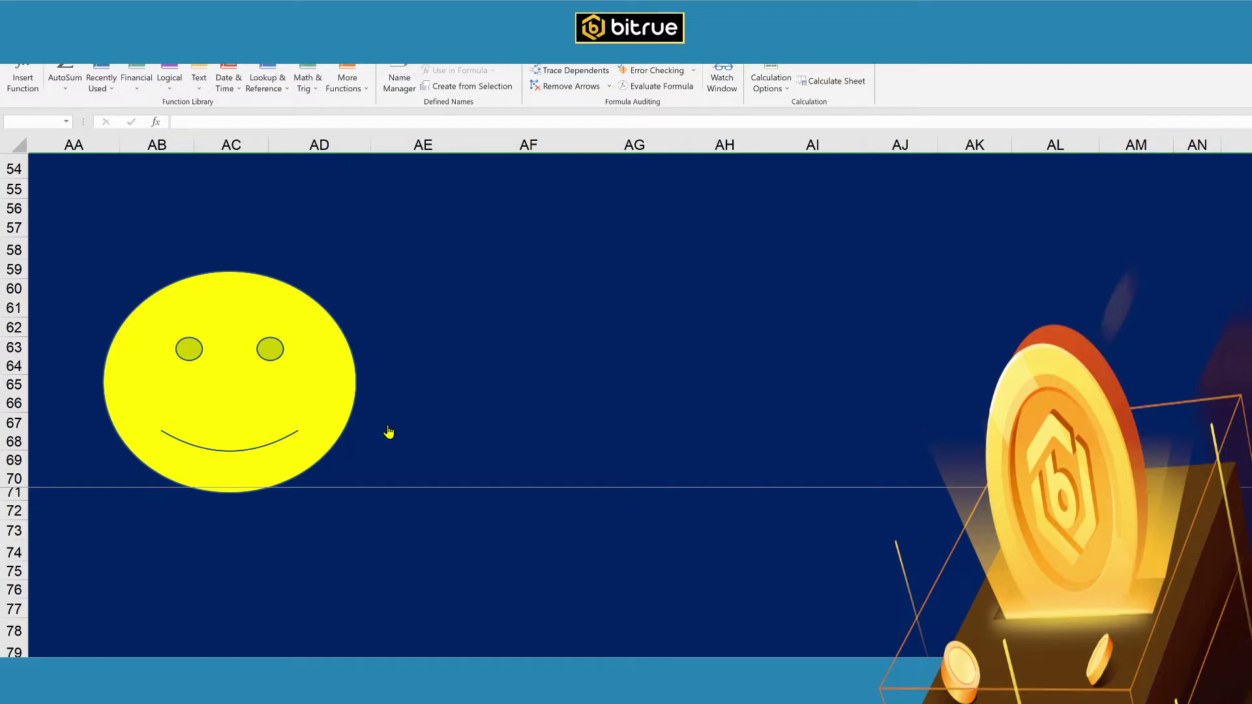
left_click(389, 433)
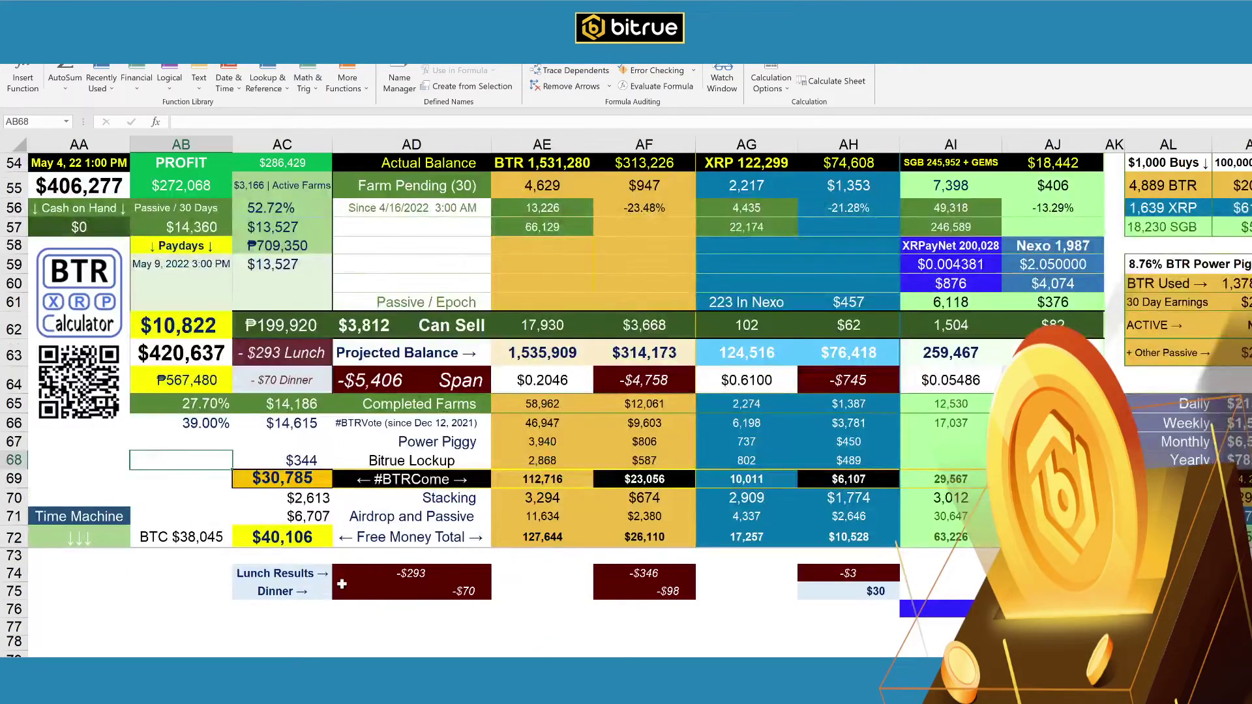
left_click(664, 602)
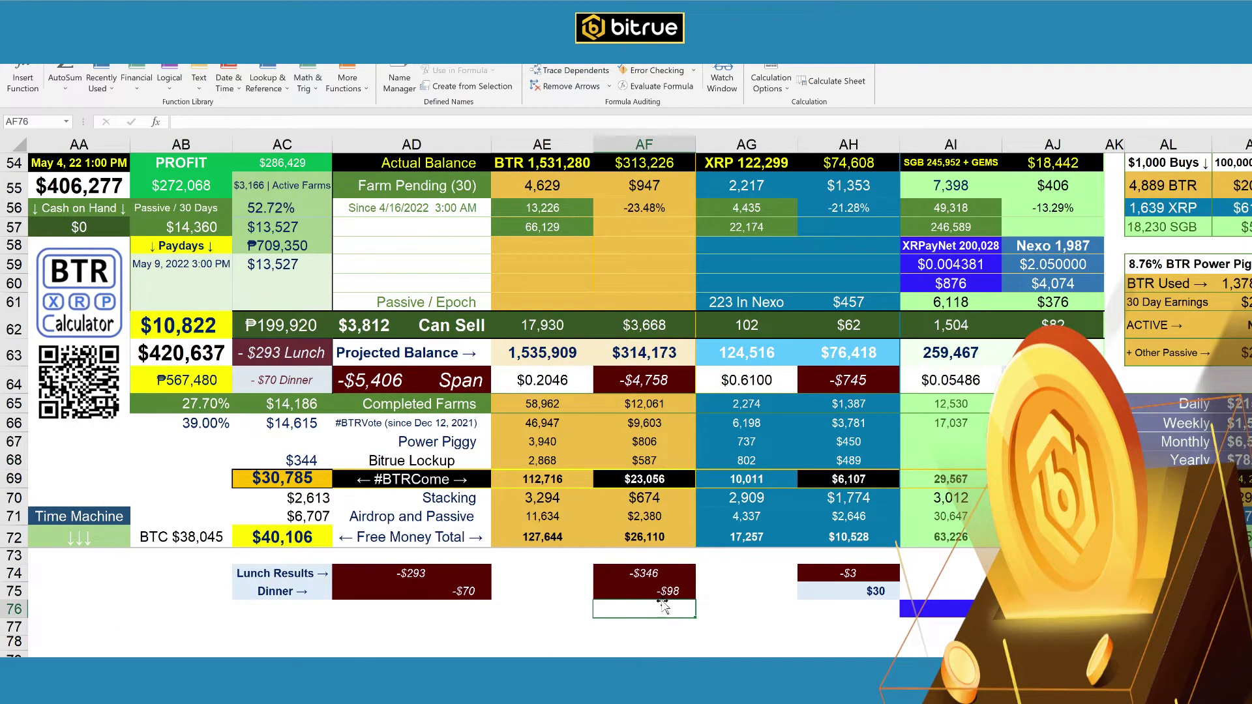
left_click(285, 231)
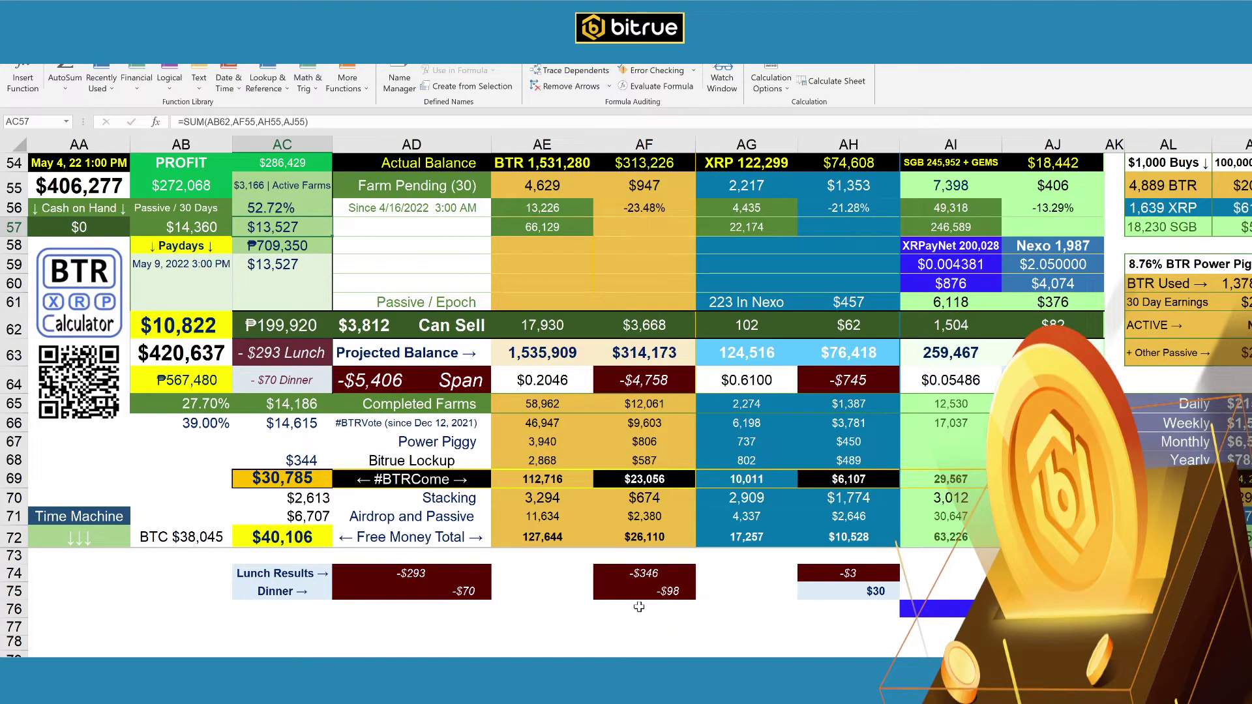
left_click(639, 593)
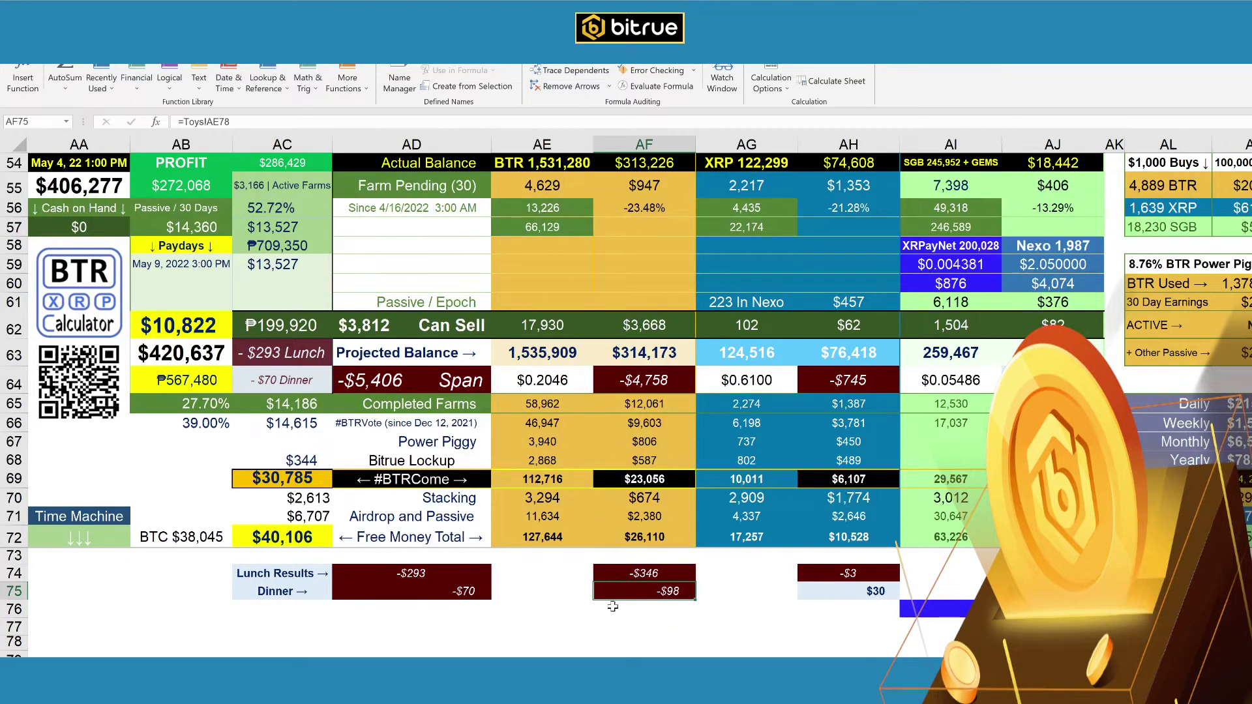
left_click(763, 607)
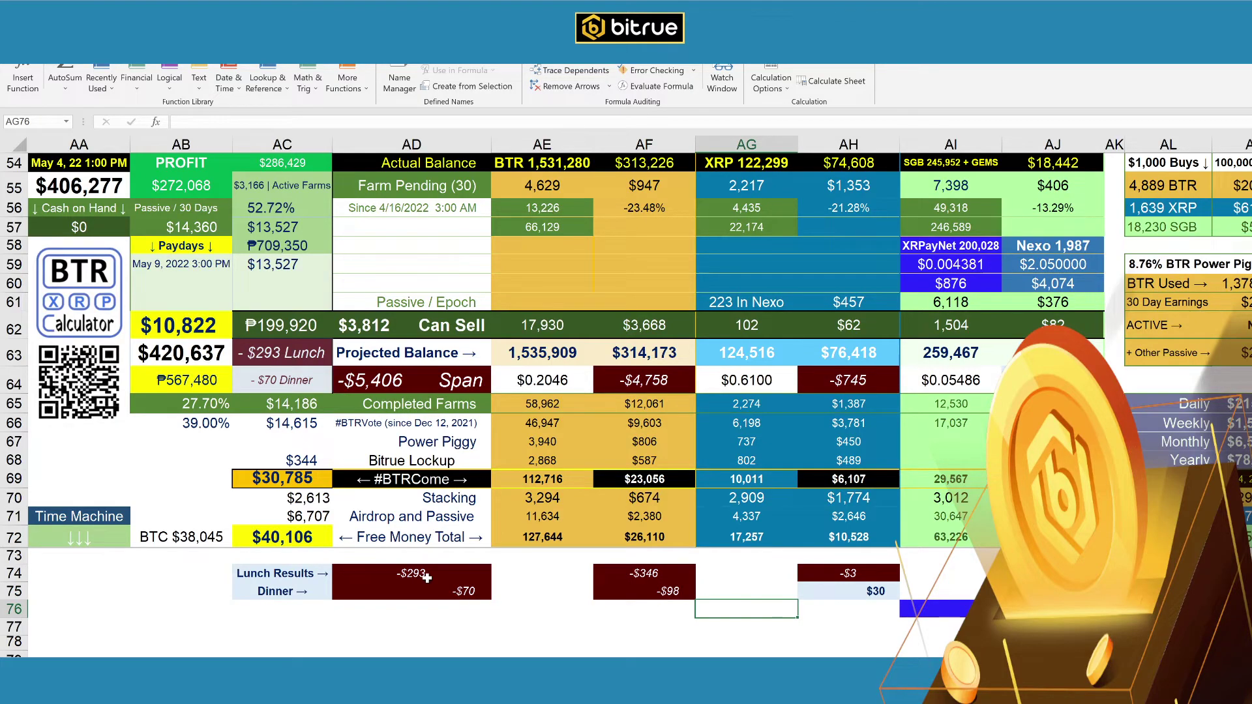